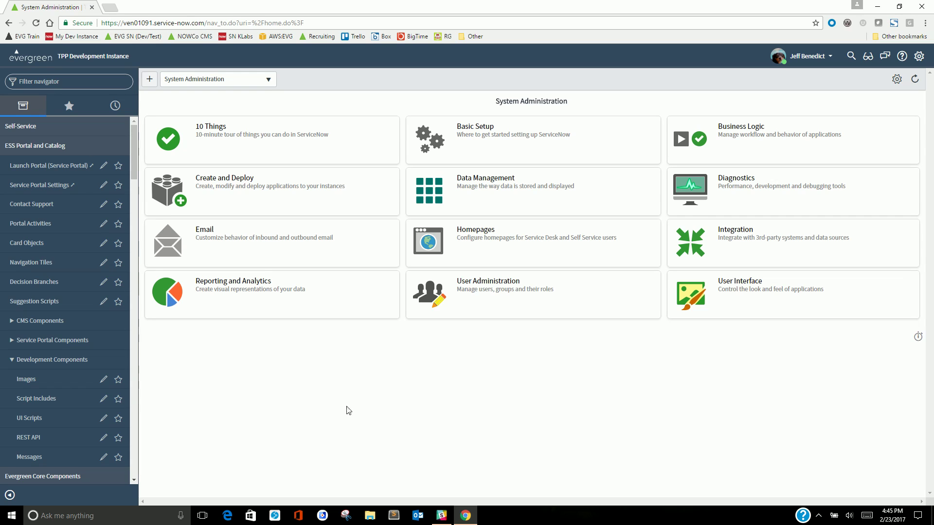
- Launch the service portal, view its Get Help page, and return to the portal home page
left_click(23, 168)
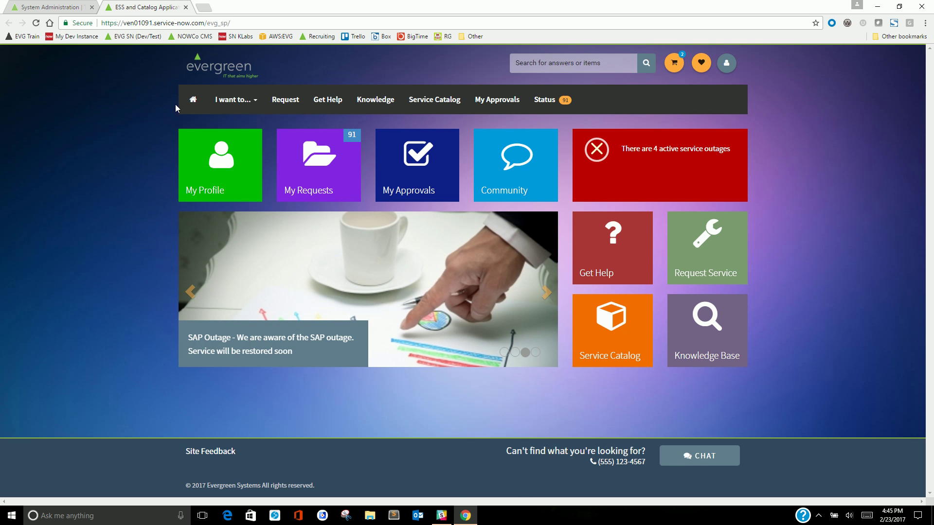
left_click(241, 102)
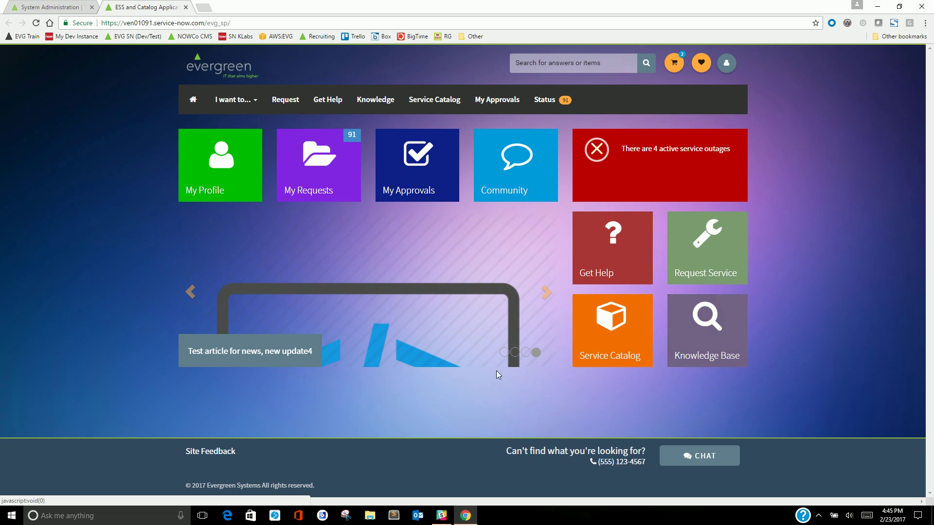
left_click(315, 101)
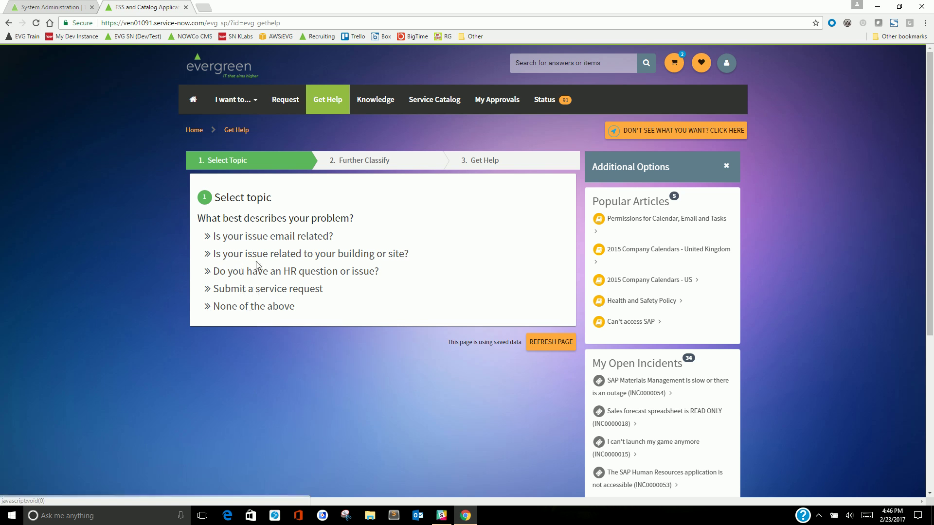
left_click(193, 99)
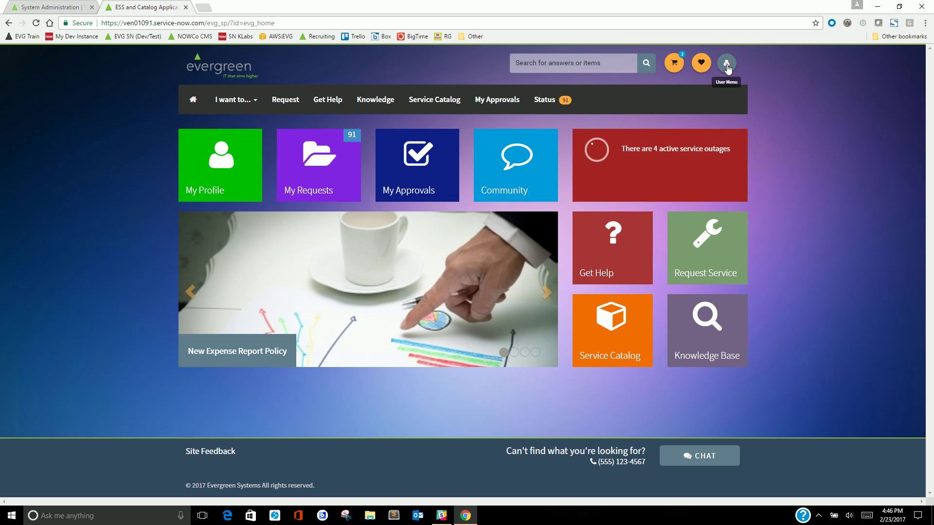
- Switch the portal's display language to Spanish
left_click(726, 65)
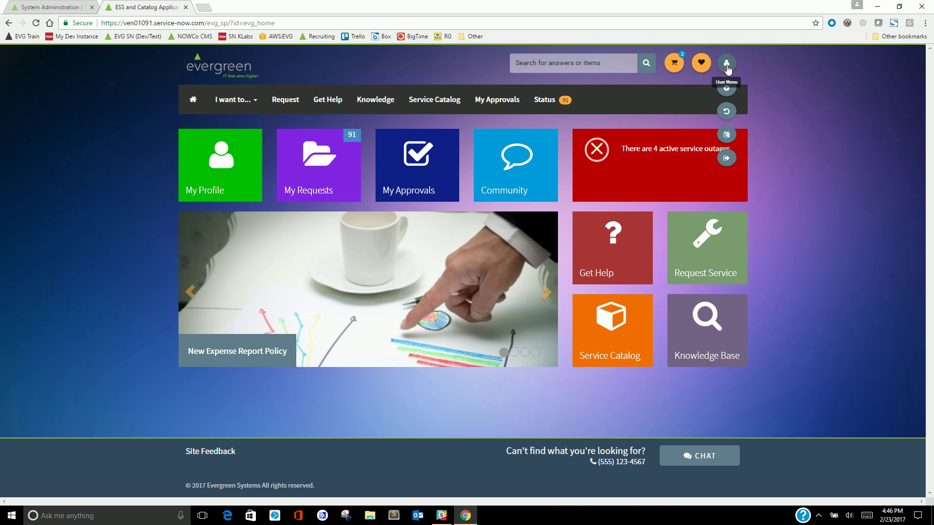
left_click(727, 139)
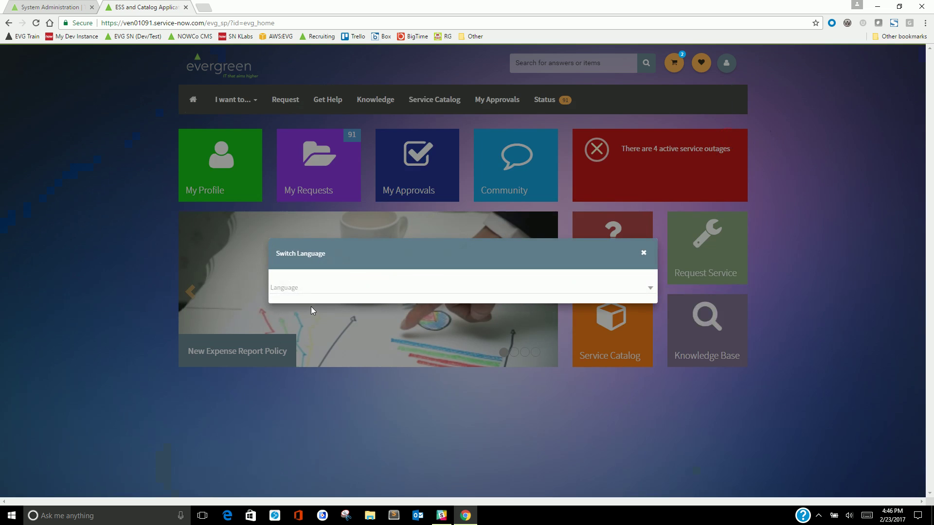
left_click(296, 290)
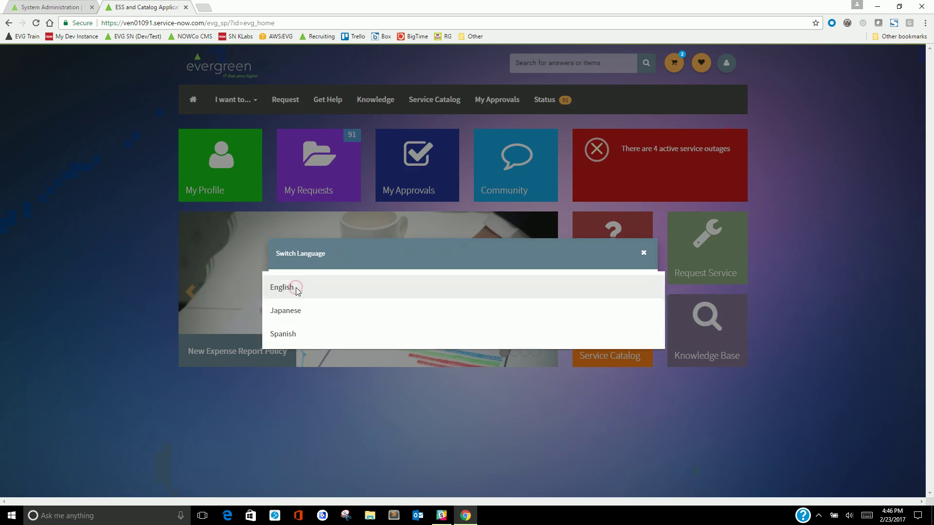
left_click(294, 334)
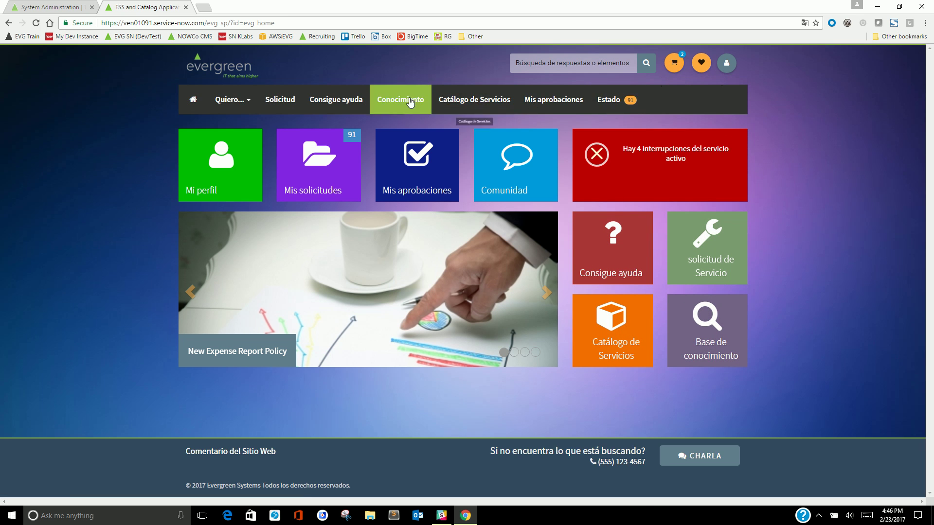
- Open the Spanish Get Help page and examine its translated topics, popular articles and open incidents
left_click(329, 103)
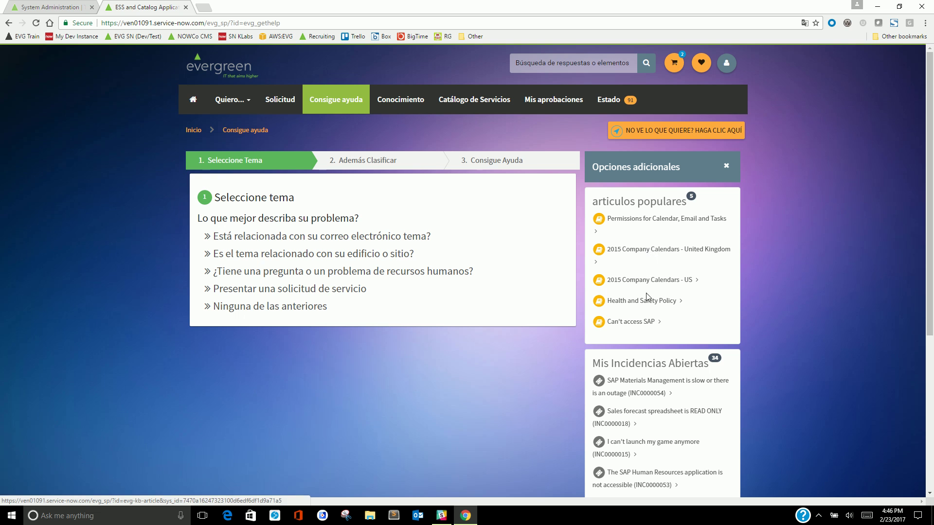
scroll(648, 334, "down", 2)
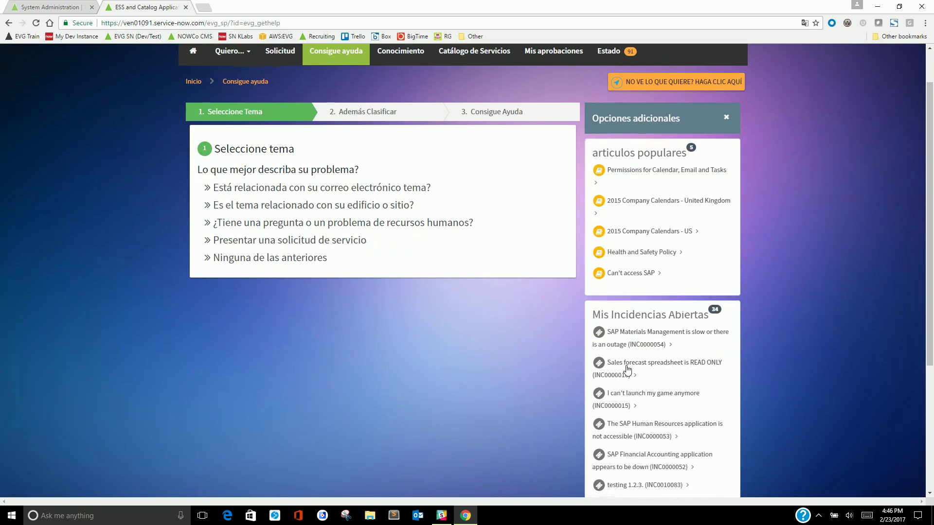
scroll(620, 372, "down", 3)
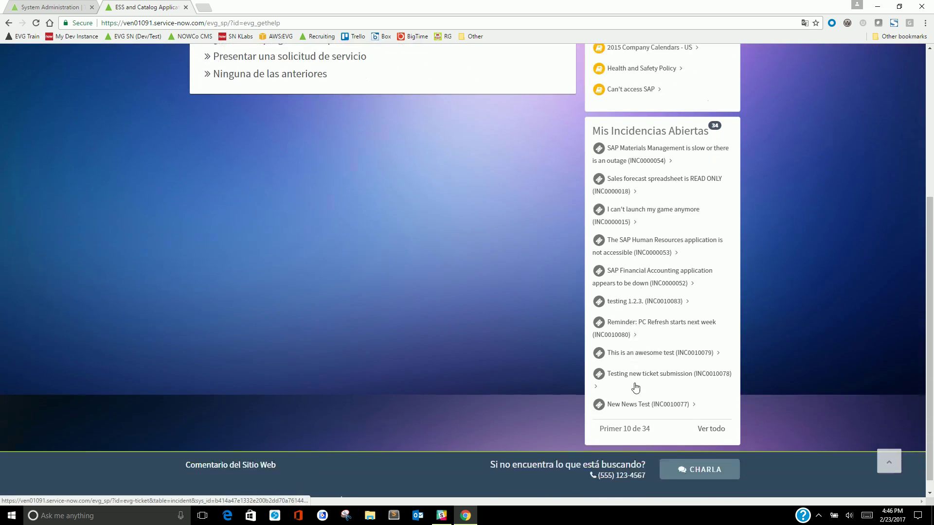
scroll(636, 387, "up", 5)
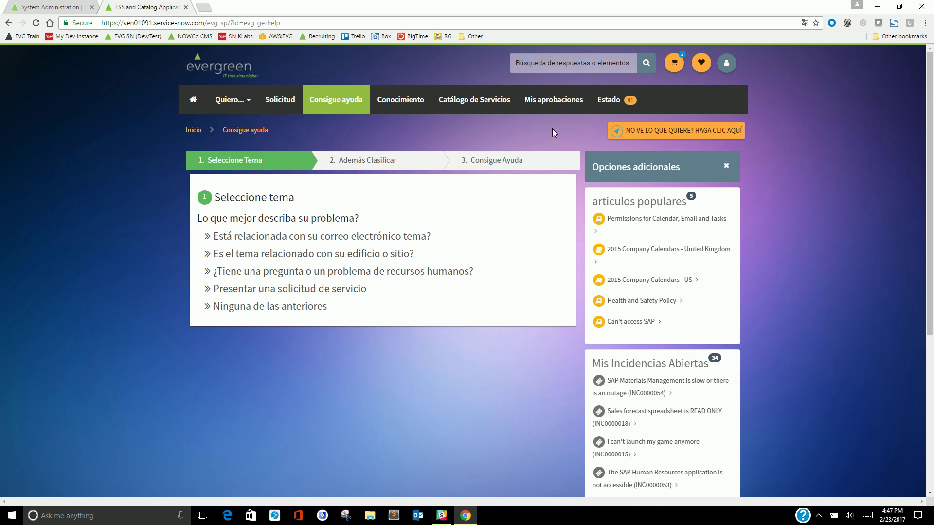
- Switch the portal's display language back to English
left_click(725, 64)
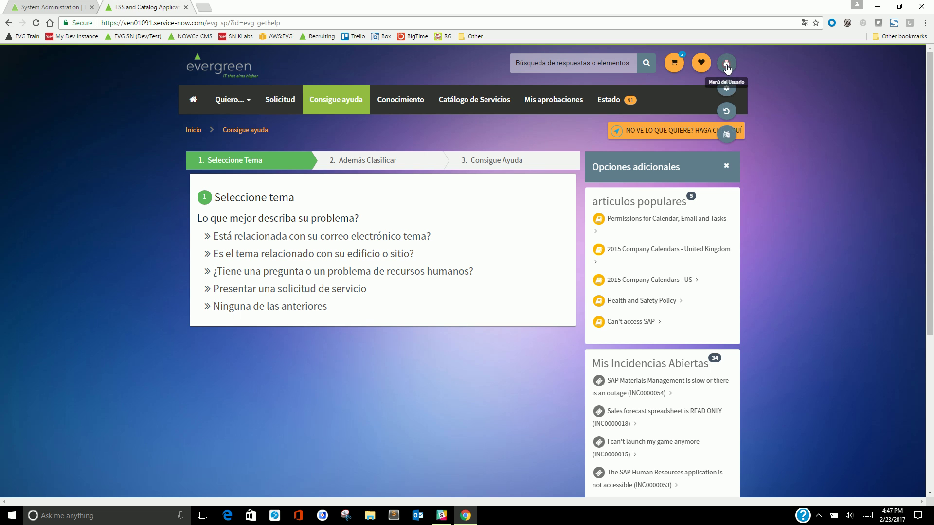
left_click(729, 138)
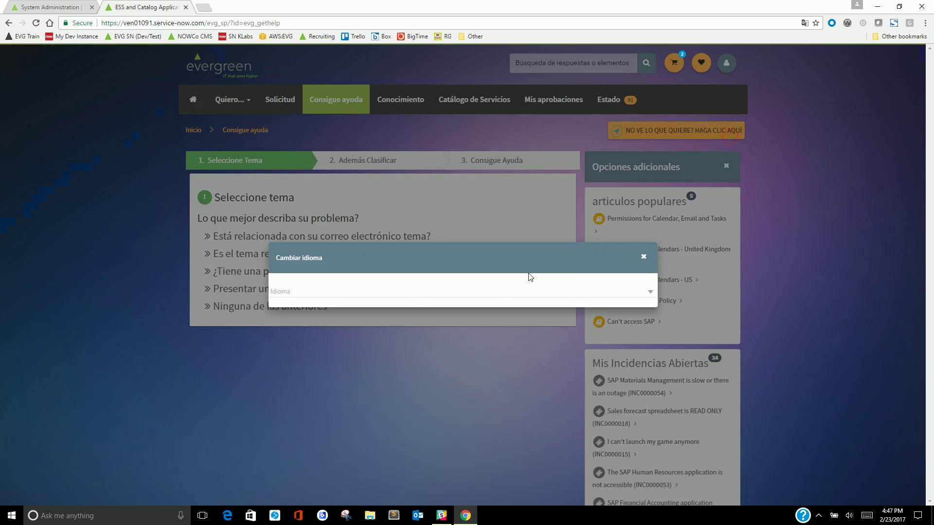
left_click(304, 296)
left_click(303, 316)
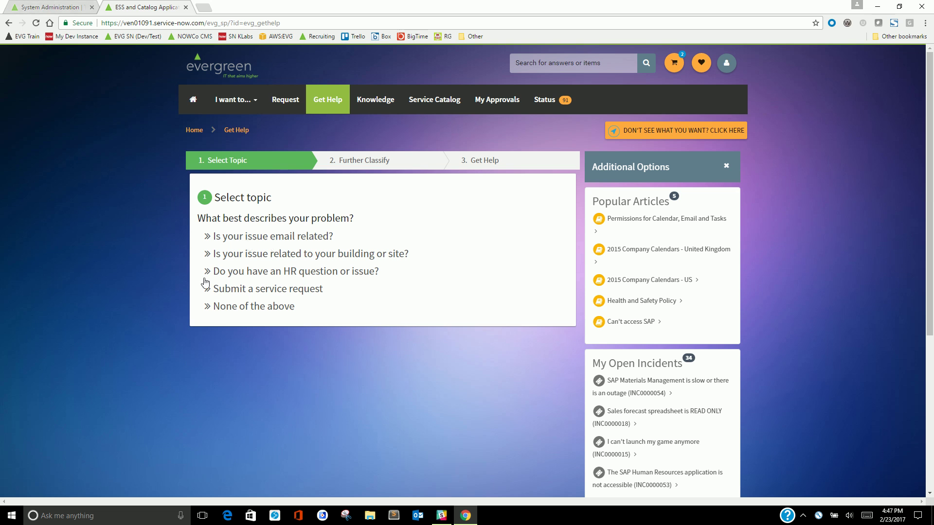
- Open the Language section of the Service Portal Settings from the admin instance and examine the Google translation API key and endpoint settings
left_click(61, 6)
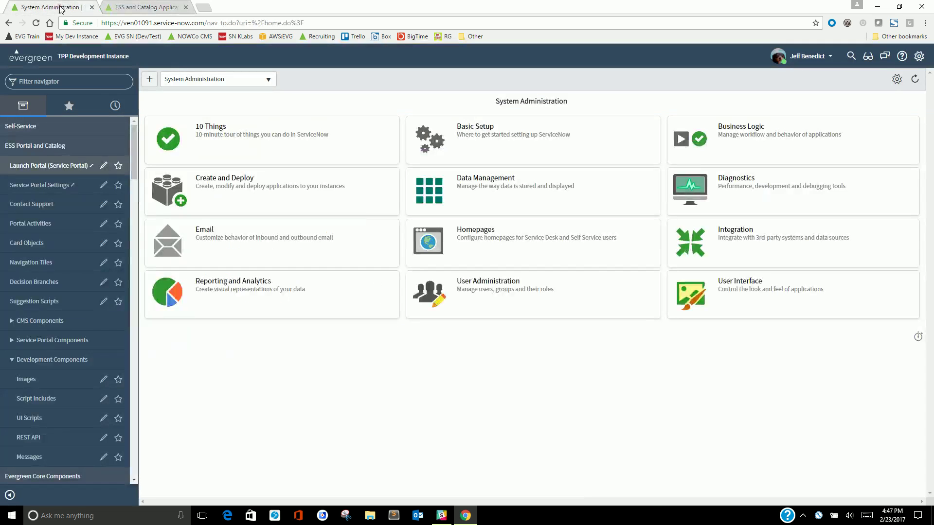
left_click(23, 186)
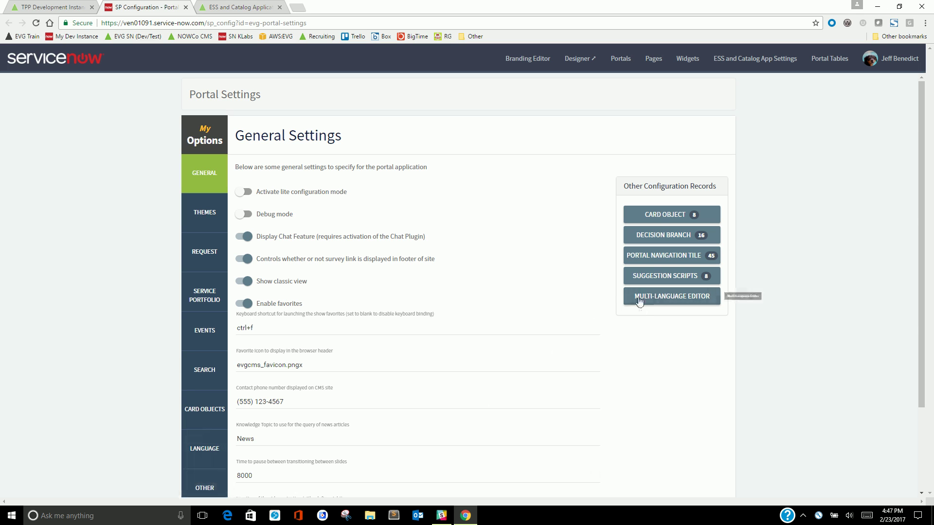
left_click(209, 457)
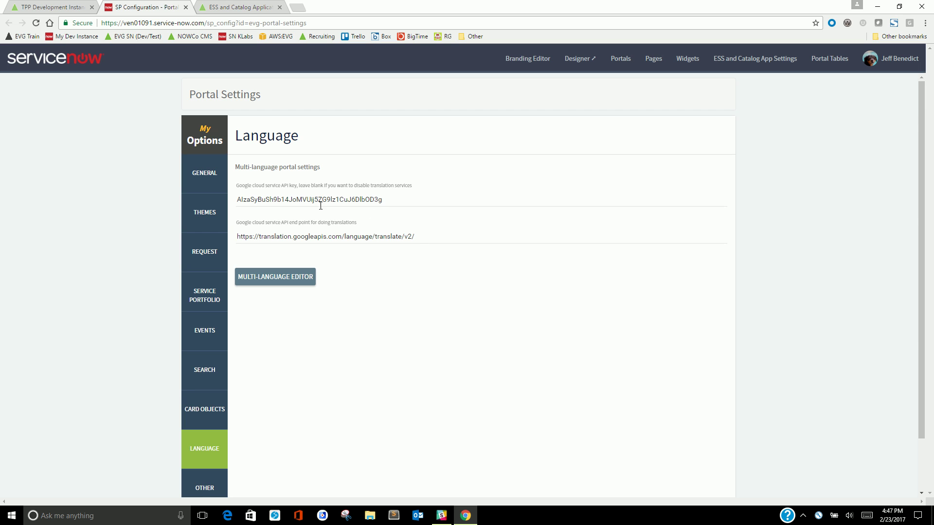
left_click_drag(392, 197, 242, 235)
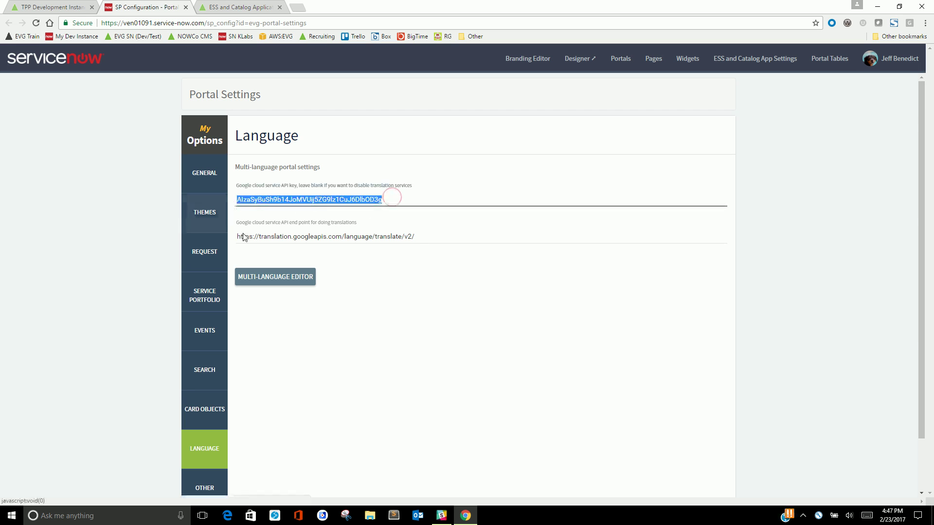
left_click(467, 307)
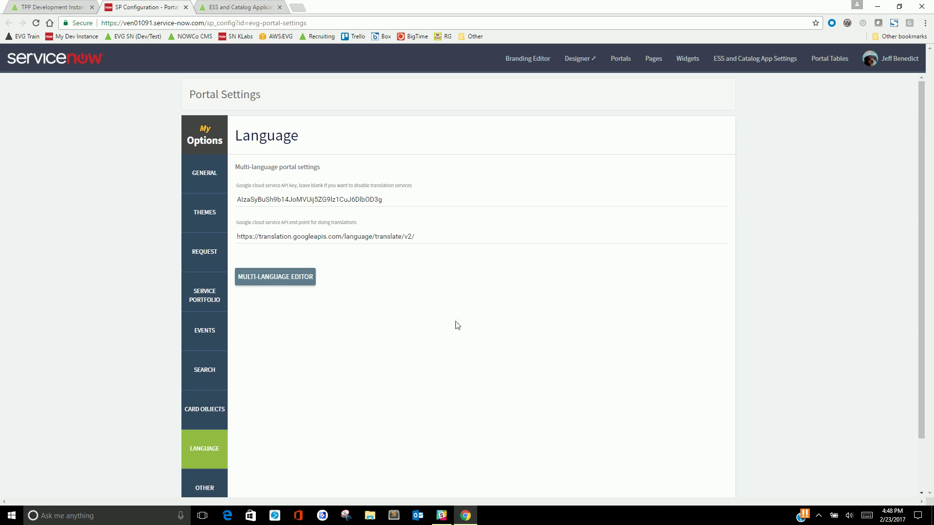
- Open the Multi-Language Editor and view the available record types, keeping Messages and Labels selected
left_click(302, 277)
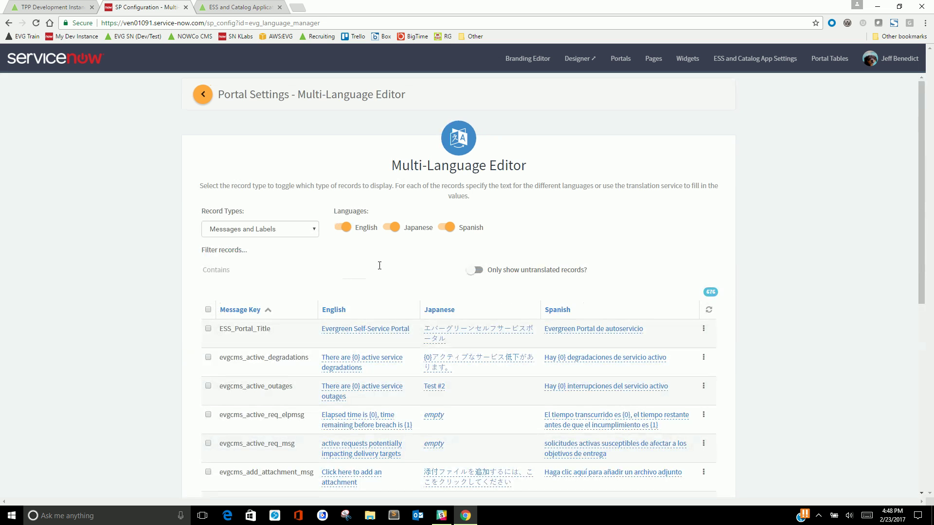
left_click(236, 233)
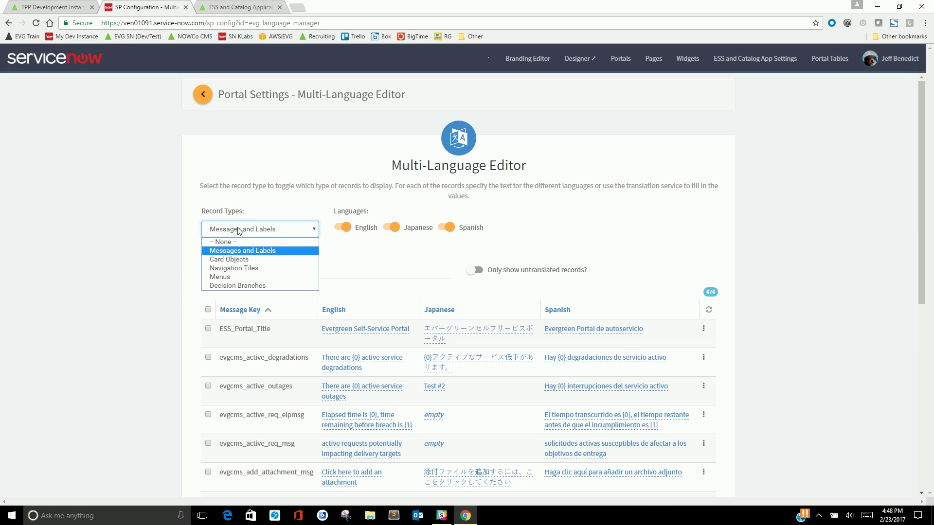
left_click(239, 230)
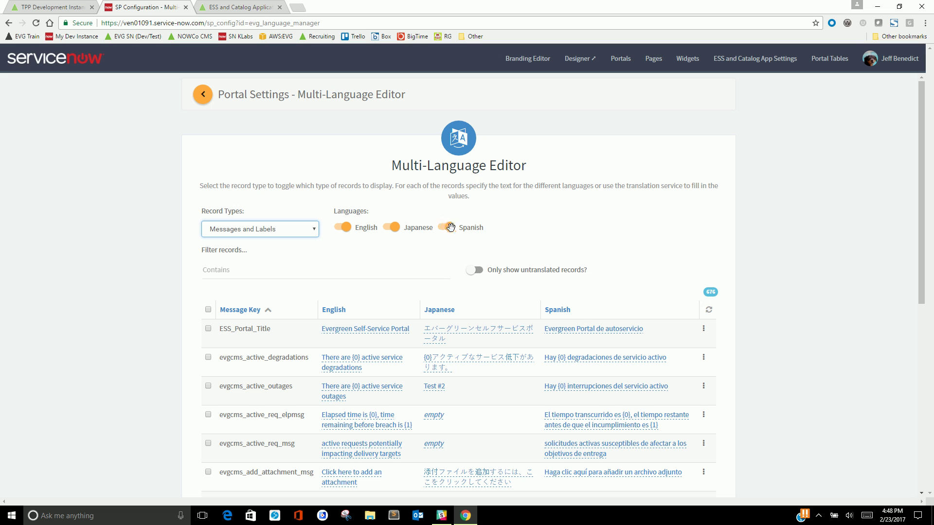
- Hide the Japanese translations and filter the message records by "Click here to add"
left_click(396, 230)
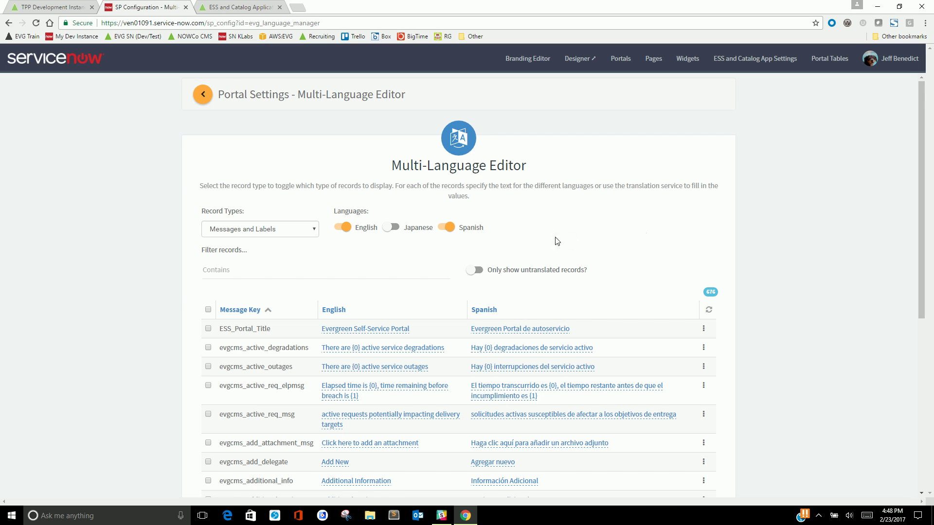
left_click(243, 269)
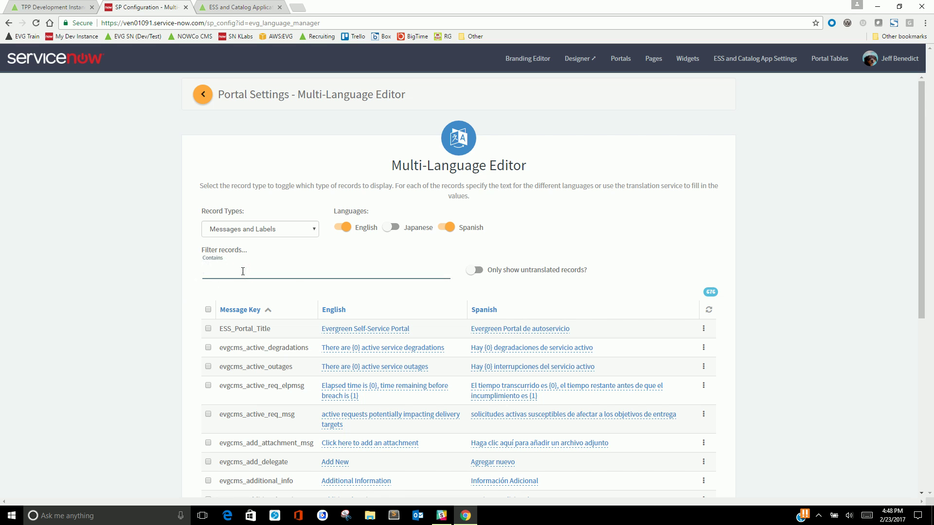
type("Cl")
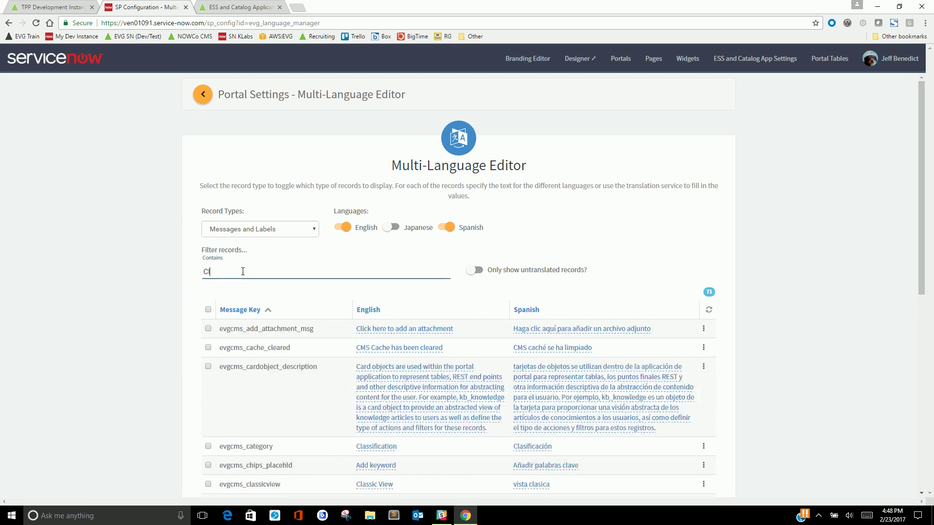
type("ick here")
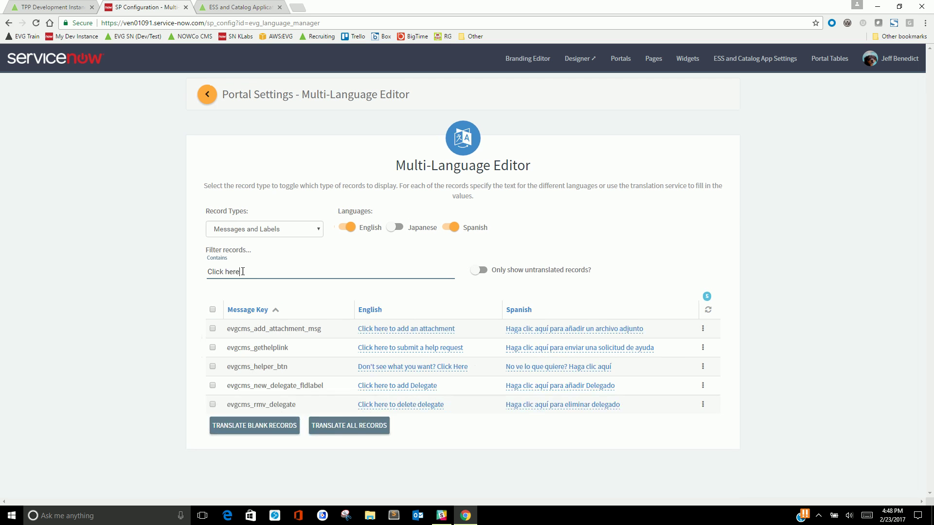
type(" to add")
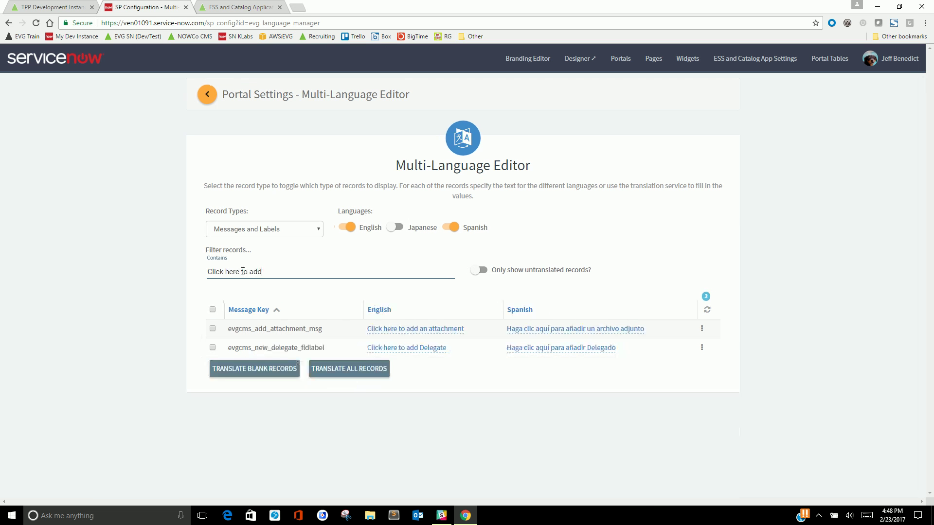
- Open the Spanish text of evgcms_add_attachment_msg for editing, cancel without changes, and view that record's translation options
left_click(539, 331)
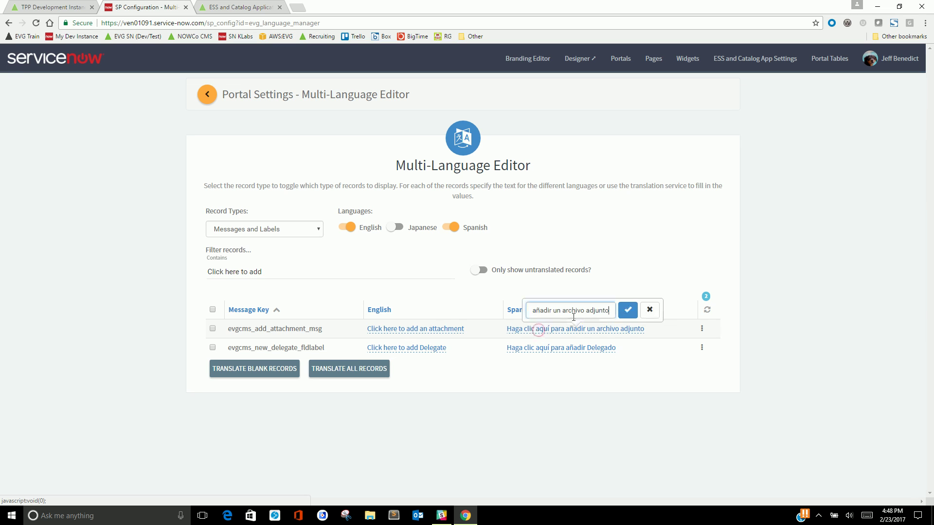
left_click(651, 315)
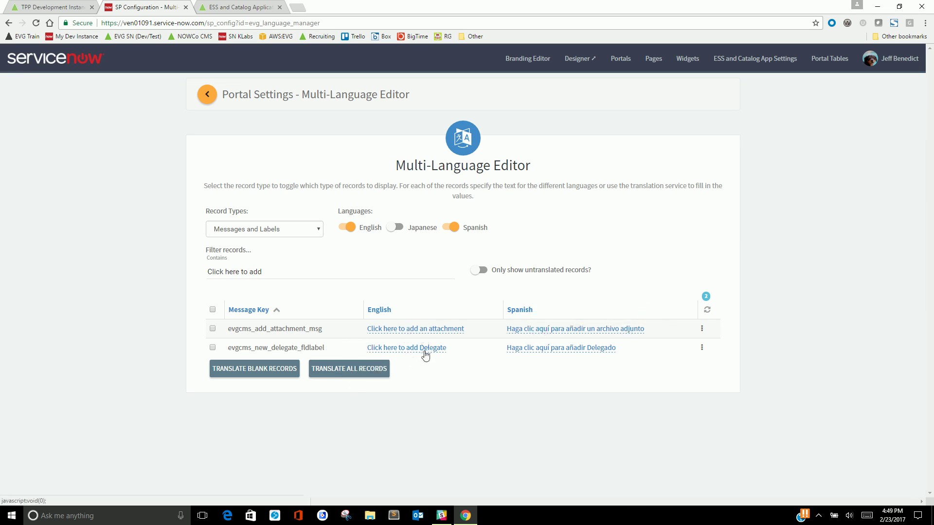
left_click(701, 328)
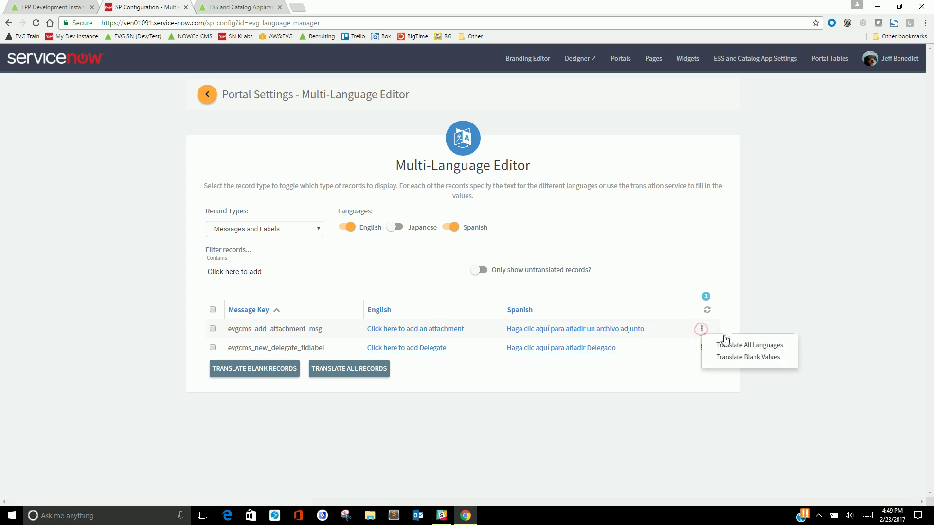
left_click(733, 358)
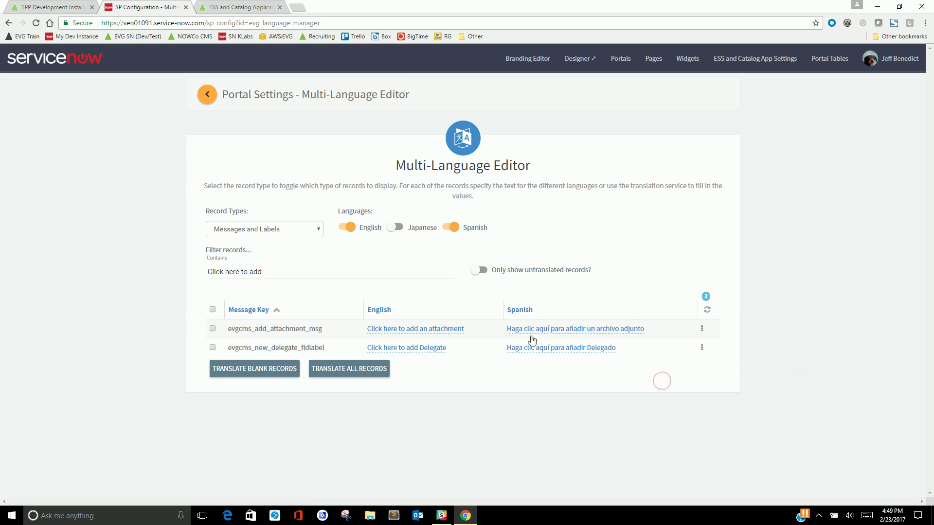
- Show the Japanese translations again and translate the blank values of the evgcms_new_delegate_fldlabel record
left_click(389, 225)
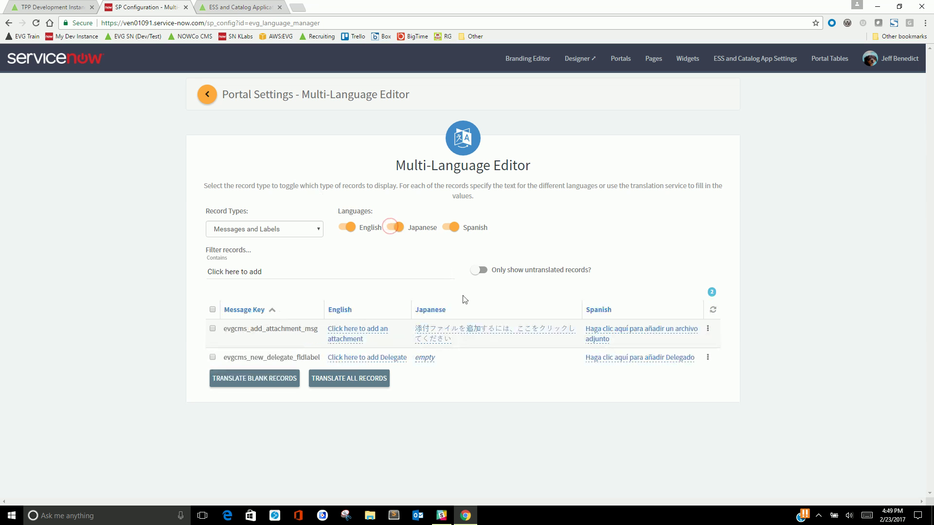
left_click(707, 357)
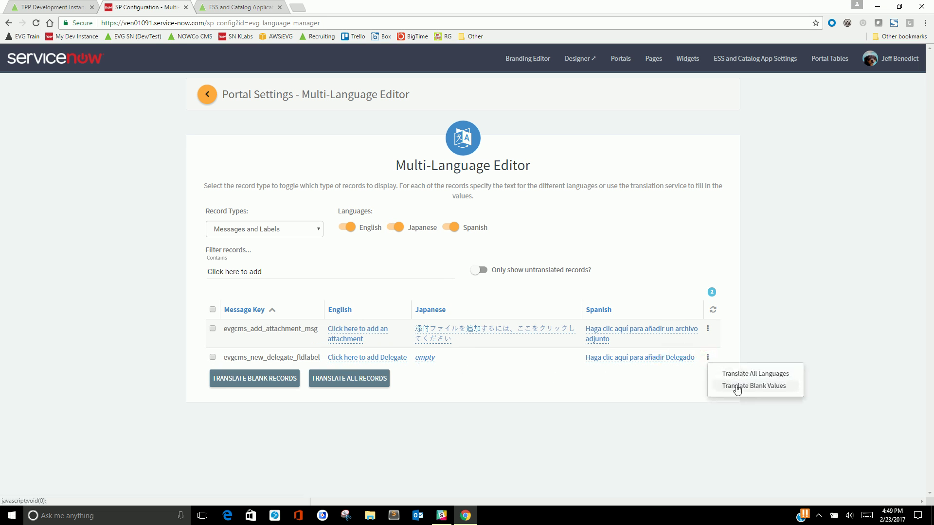
left_click(726, 385)
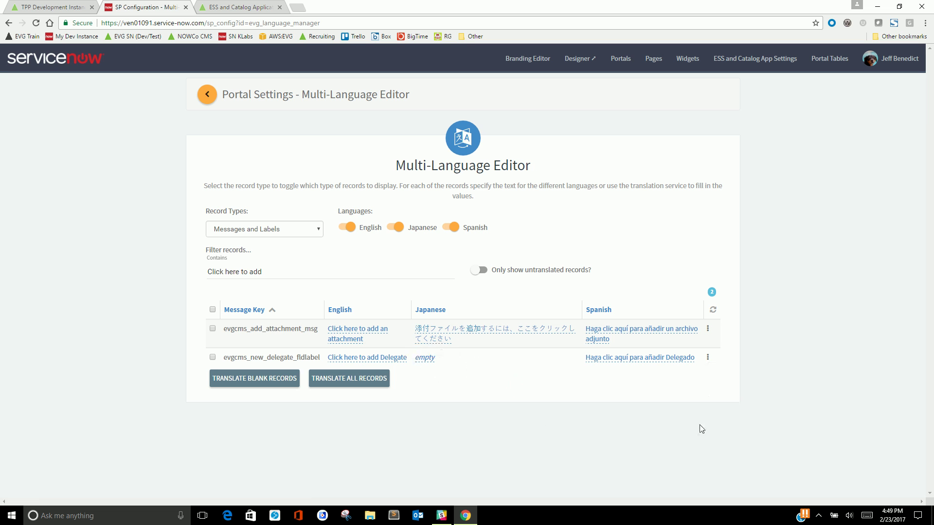
- Fill in the missing Japanese text of evgcms_new_delegate_fldlabel by translating its blank values, and dismiss the Radeon notification
left_click(708, 362)
left_click(734, 385)
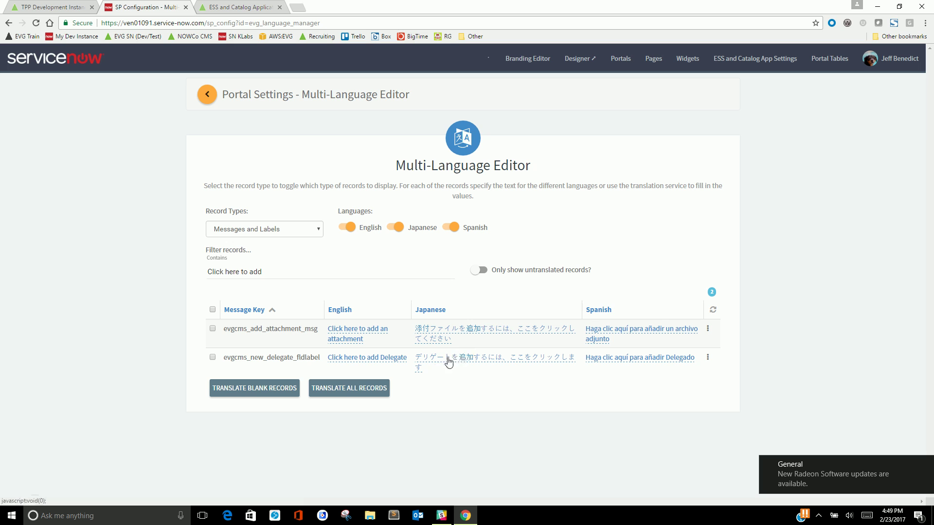
left_click(926, 465)
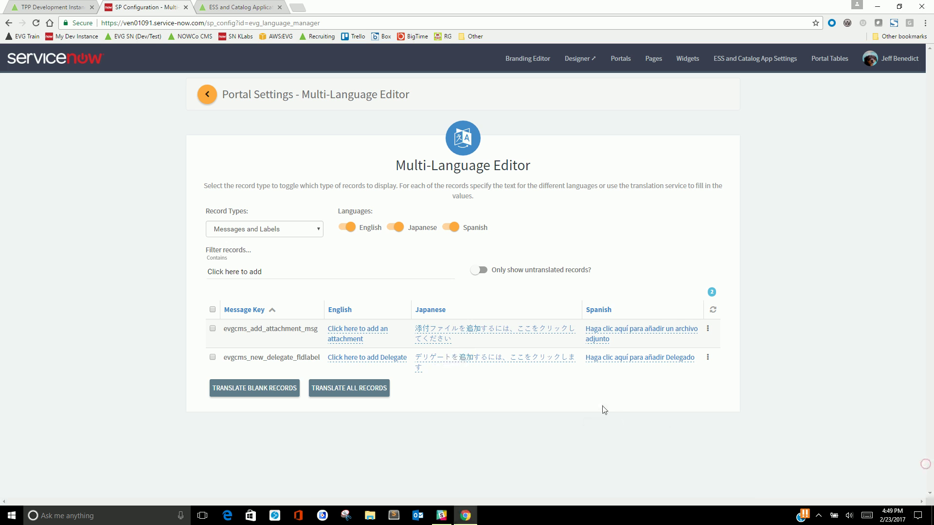
- Select both filtered records to view the option for translating selected records, and deselect them again
left_click(213, 328)
left_click(212, 358)
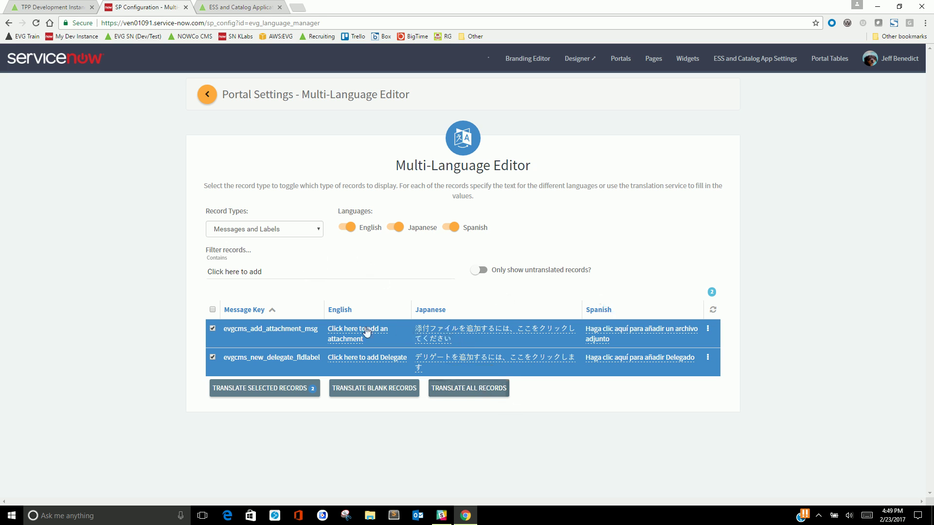
left_click(212, 328)
left_click(213, 358)
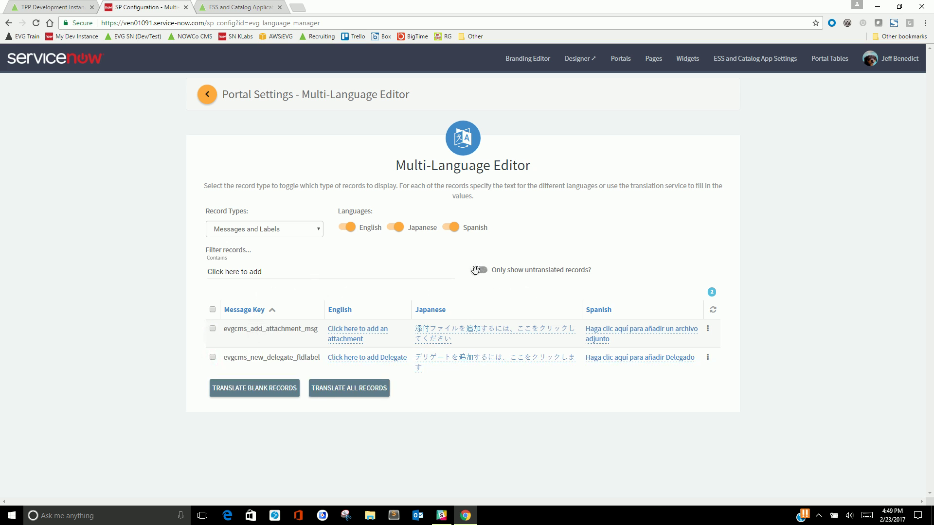
- Hide the Japanese translations and list only untranslated records with the text filter cleared
left_click(400, 227)
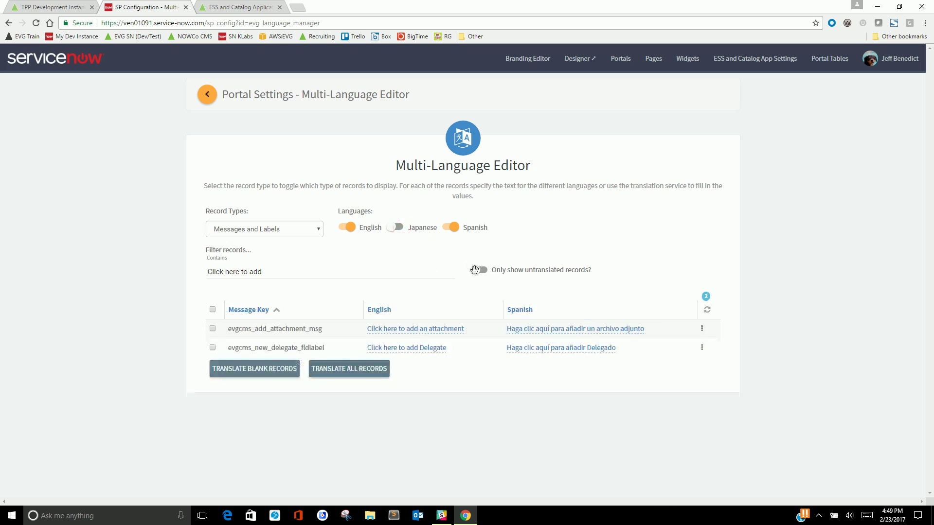
left_click(479, 269)
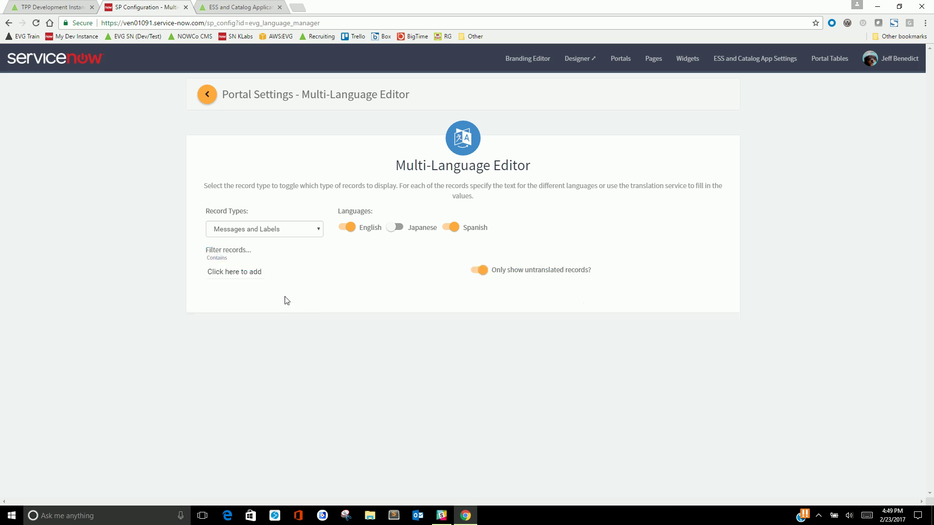
left_click_drag(267, 269, 173, 276)
key("BackSpace")
left_click(349, 293)
- Show the Japanese translations to review the untranslated records, and hide them again
left_click(394, 228)
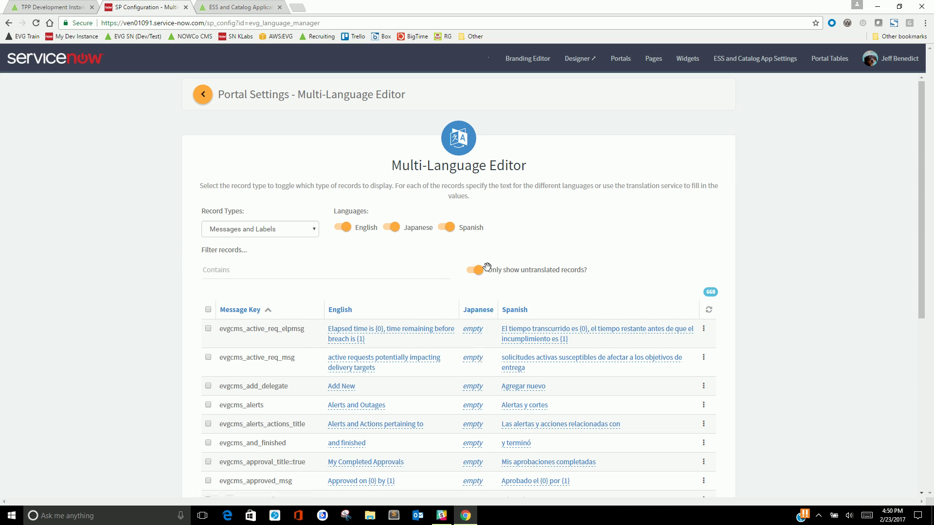
scroll(485, 311, "down", 2)
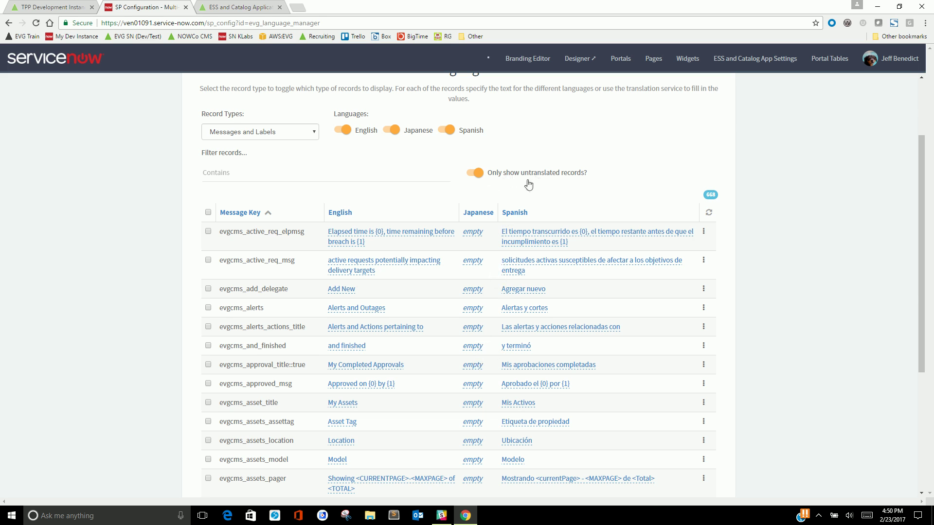
left_click(388, 132)
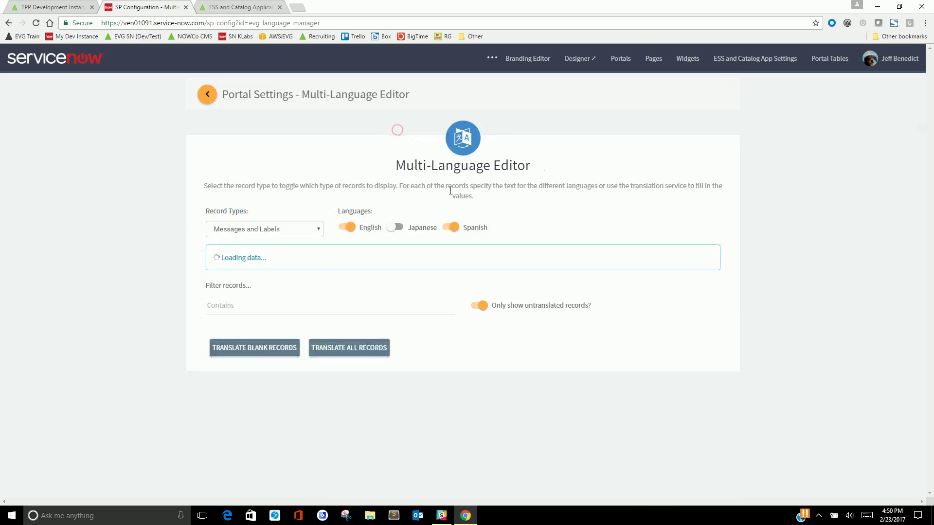
- Switch to the TPP Development Instance tab and open the Spanish evgcms_test record from the Messages list
left_click(61, 7)
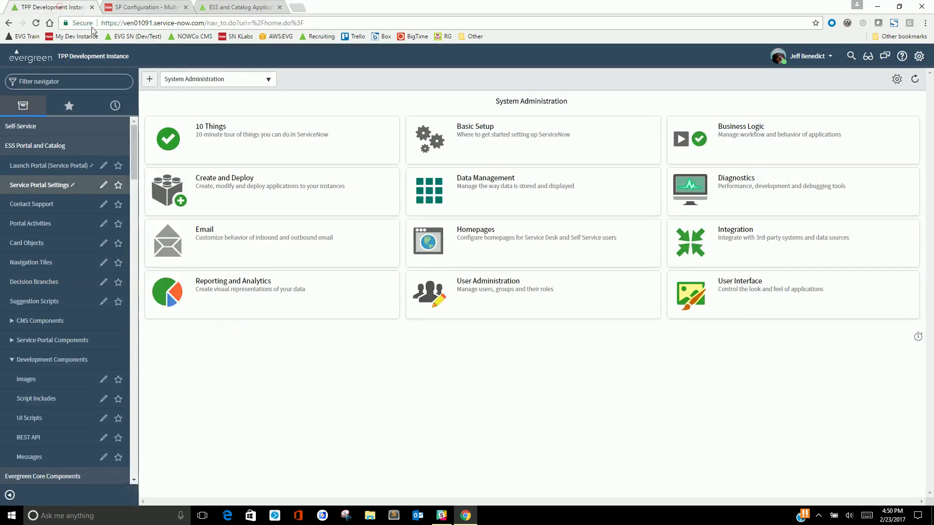
left_click(44, 452)
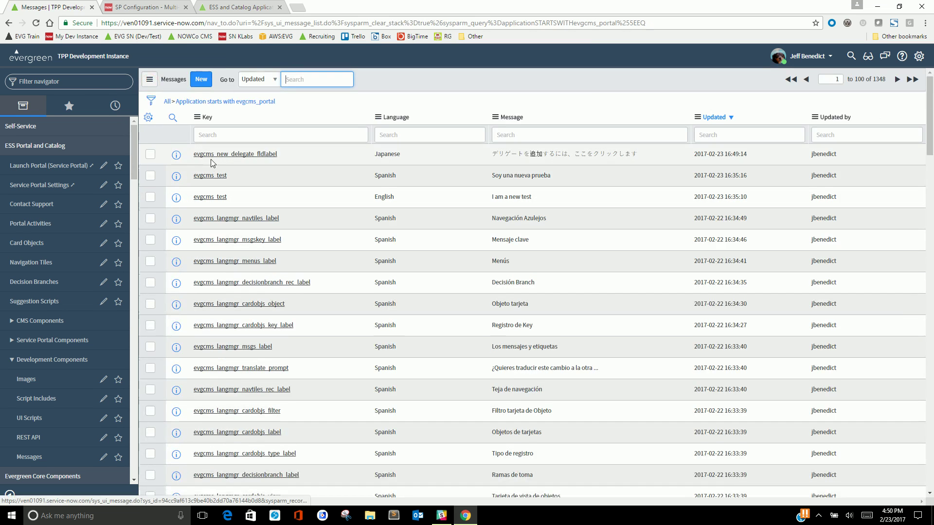
left_click(210, 177)
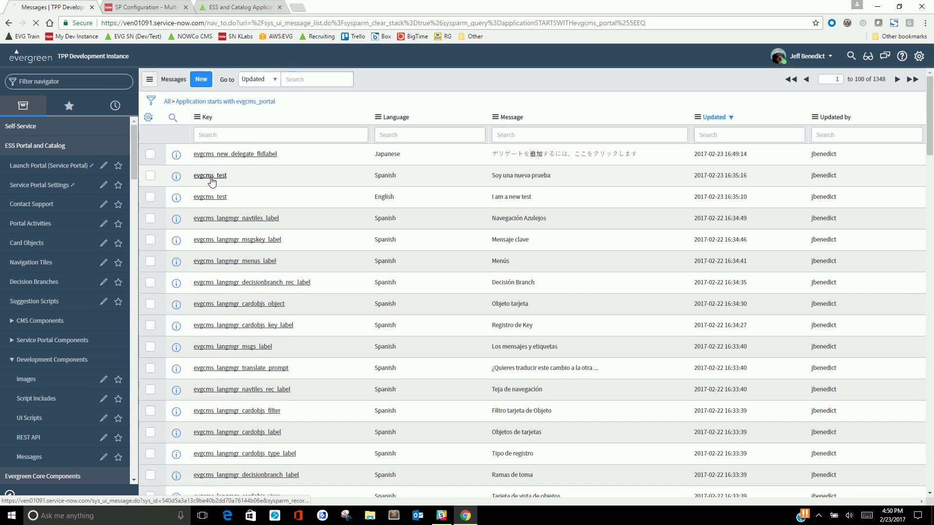
- Insert a copy of the message record with key evgcms_test2, language English and message "This is a test message record"
left_click(329, 105)
type("2")
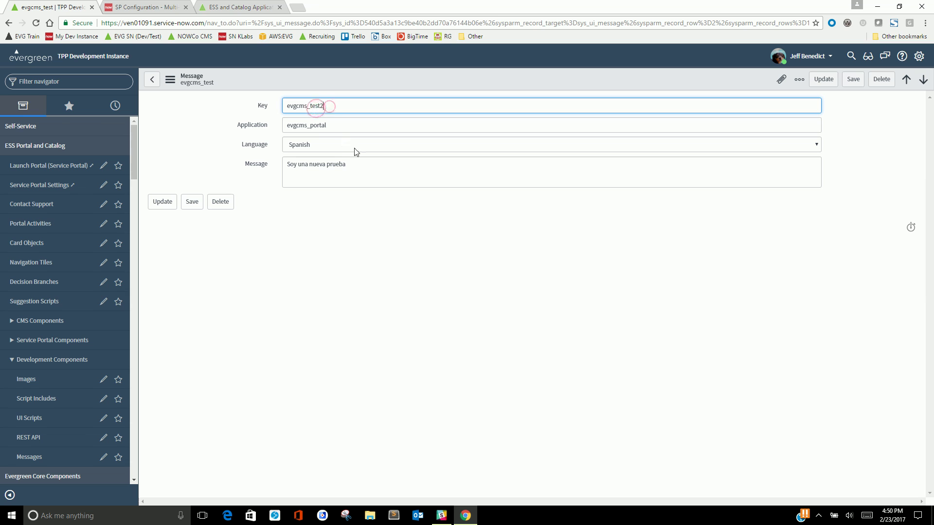
left_click(345, 144)
left_click(301, 154)
left_click_drag(346, 164, 274, 170)
type("This is a test message record")
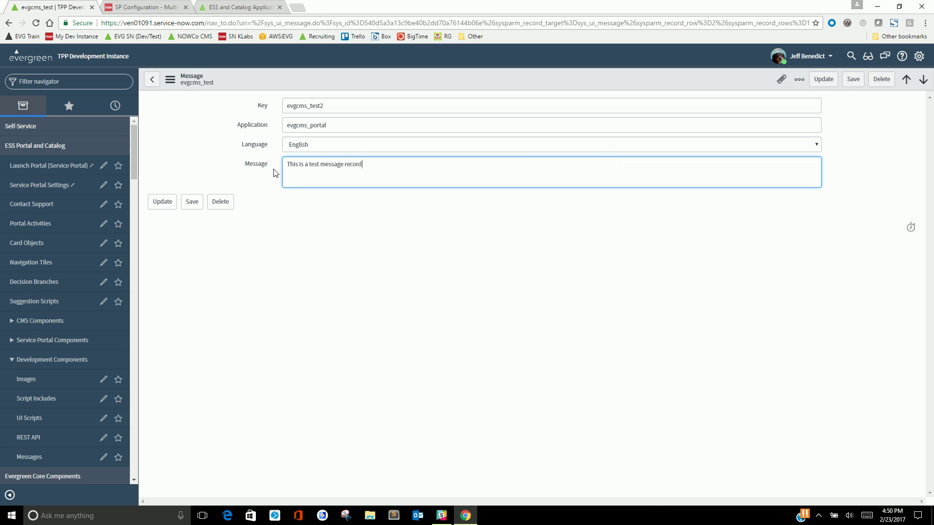
right_click(289, 82)
left_click(294, 110)
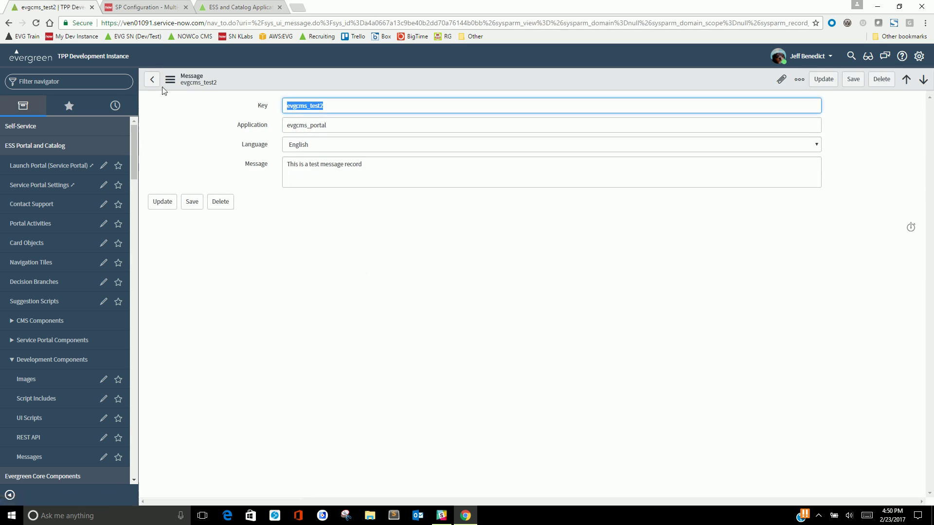
- Return to the Multi-Language Editor and refresh the untranslated records by turning that filter off and on
left_click(146, 8)
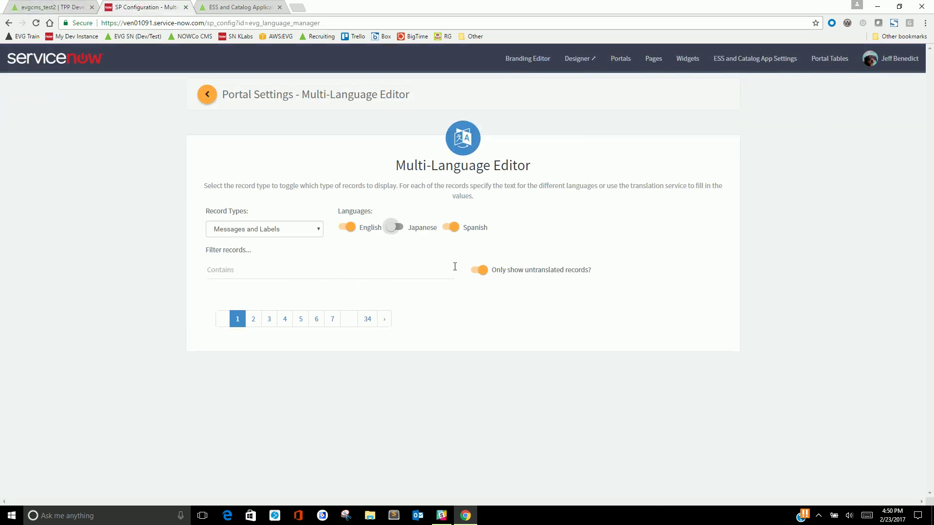
left_click(479, 270)
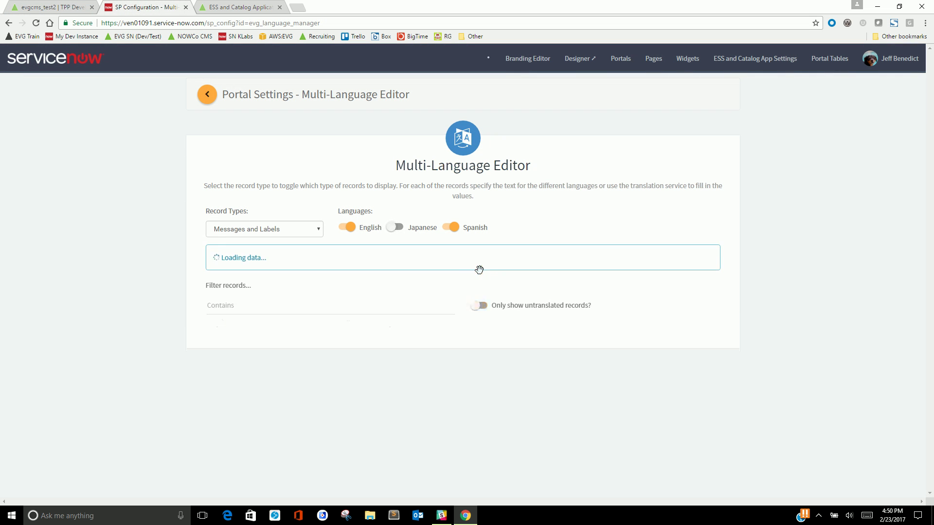
left_click(481, 305)
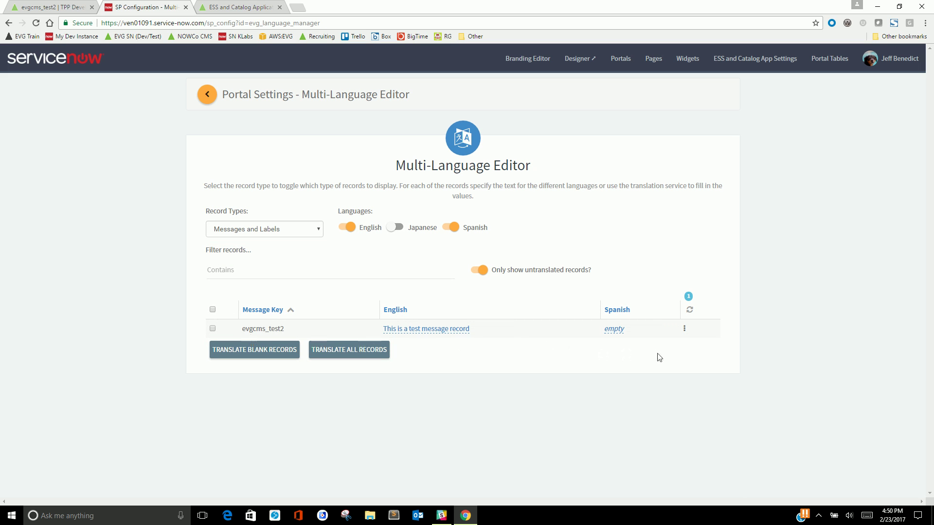
- Open the blank Spanish value of evgcms_test2, cancel the manual edit, and translate the record into all languages
left_click(615, 329)
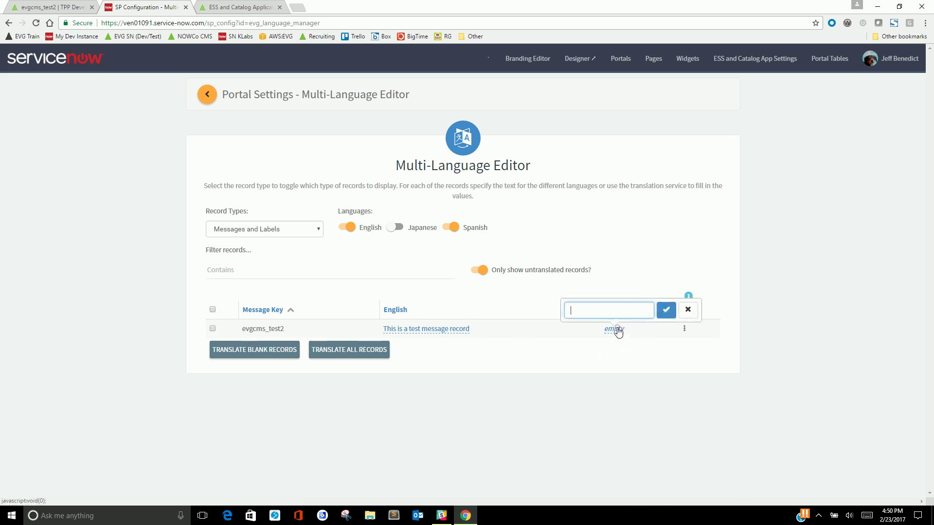
left_click(686, 316)
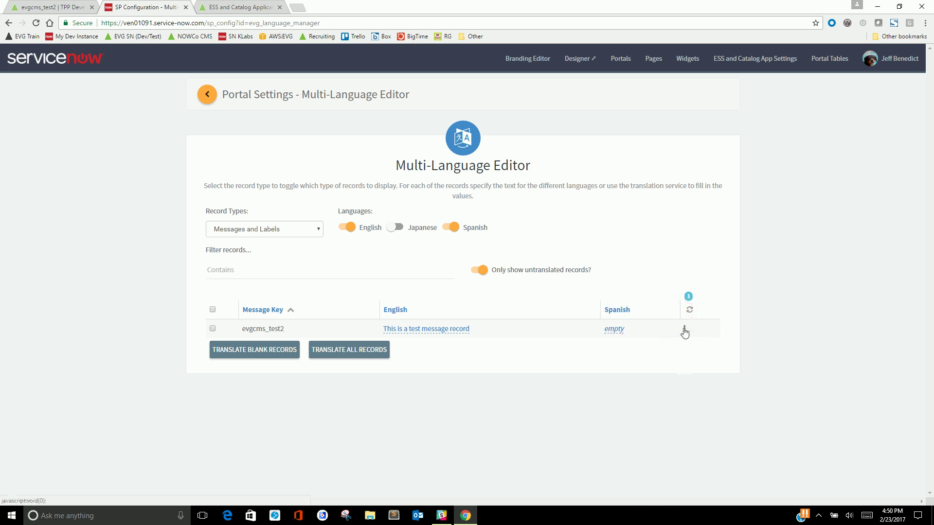
left_click(684, 330)
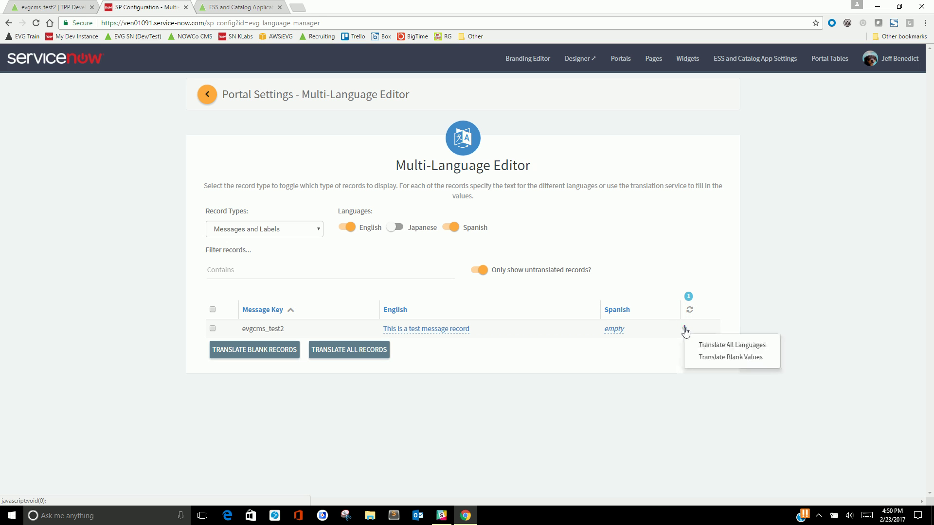
left_click(720, 346)
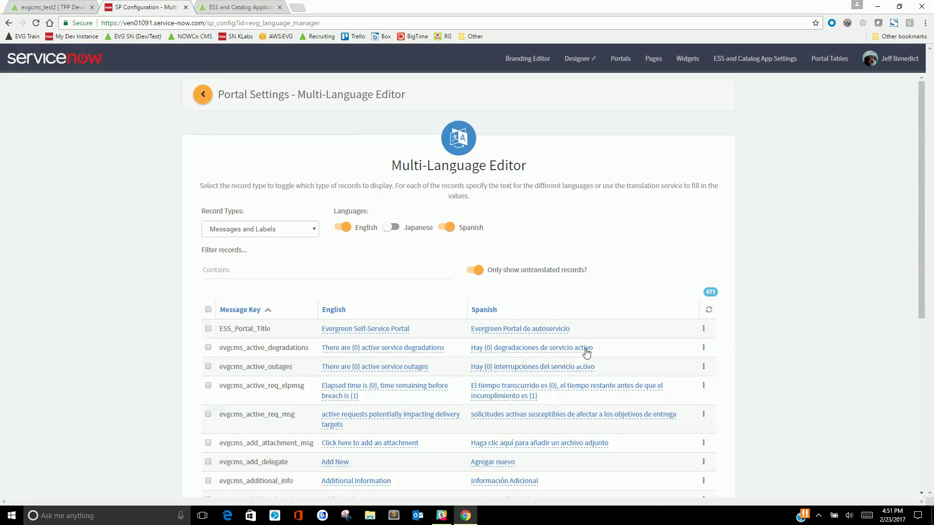
- Filter the message records by "evgcms_test2"
left_click(340, 270)
type("t")
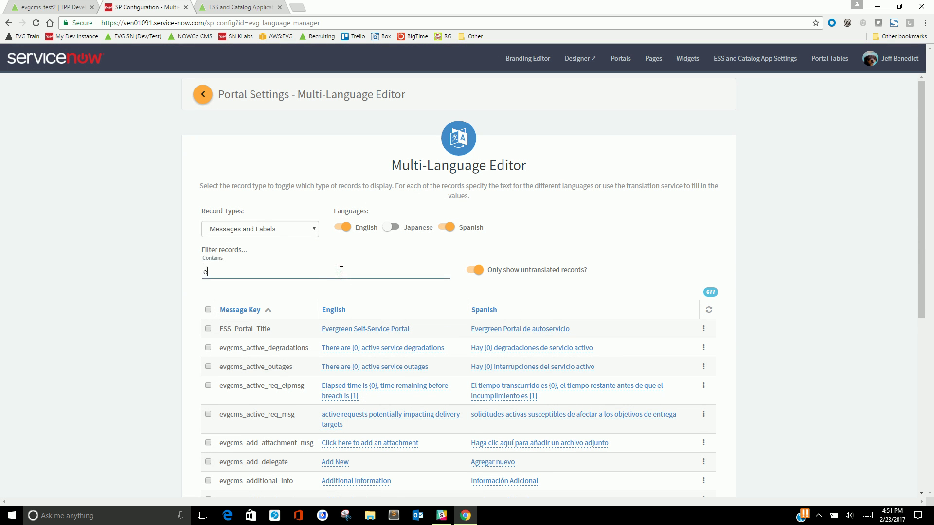
type("vgcms_test")
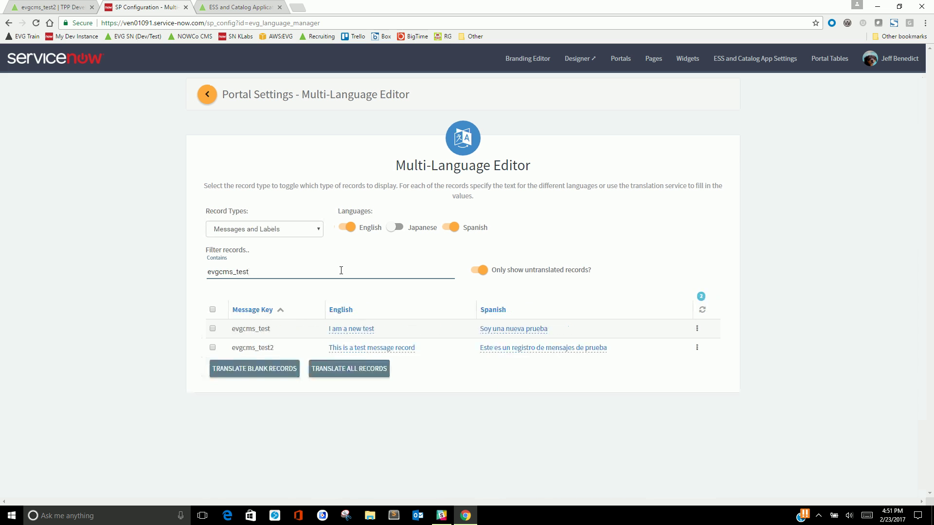
type("2")
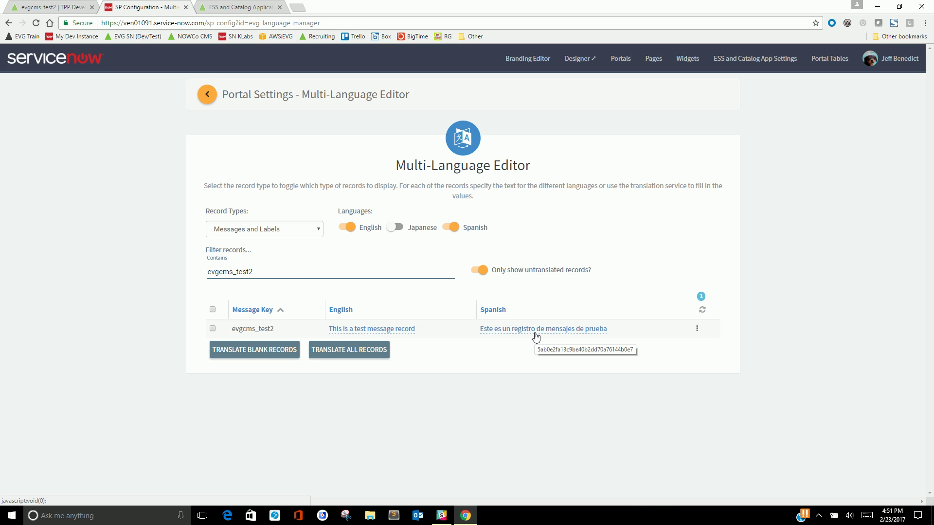
- Replace the English text of evgcms_test2 with a first name plus "is the best programmer in the world" and translate the change to Spanish
left_click(357, 332)
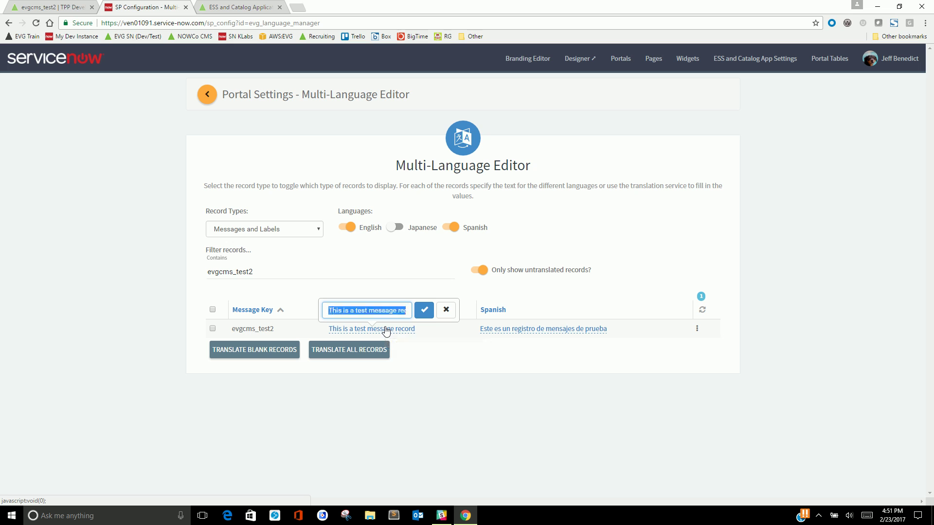
type("Jeff is the best pro")
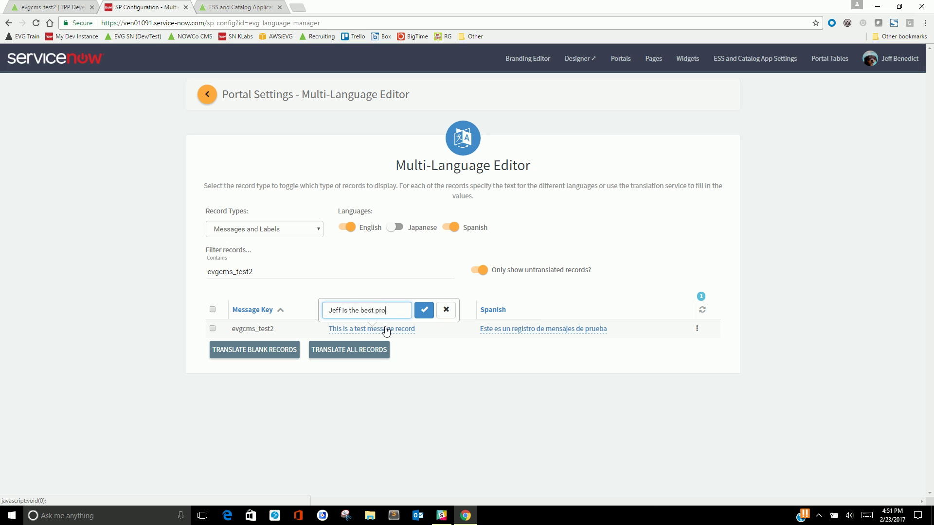
type("grammer in the world")
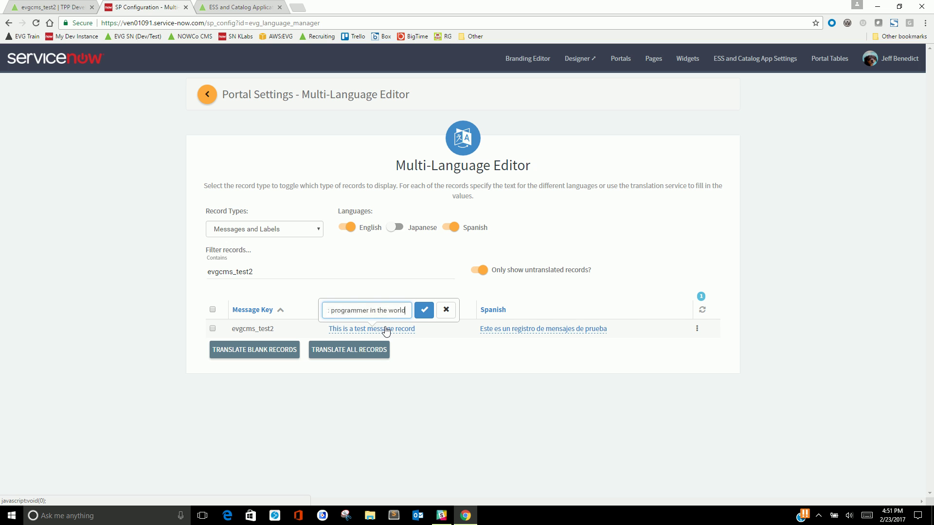
key("Return")
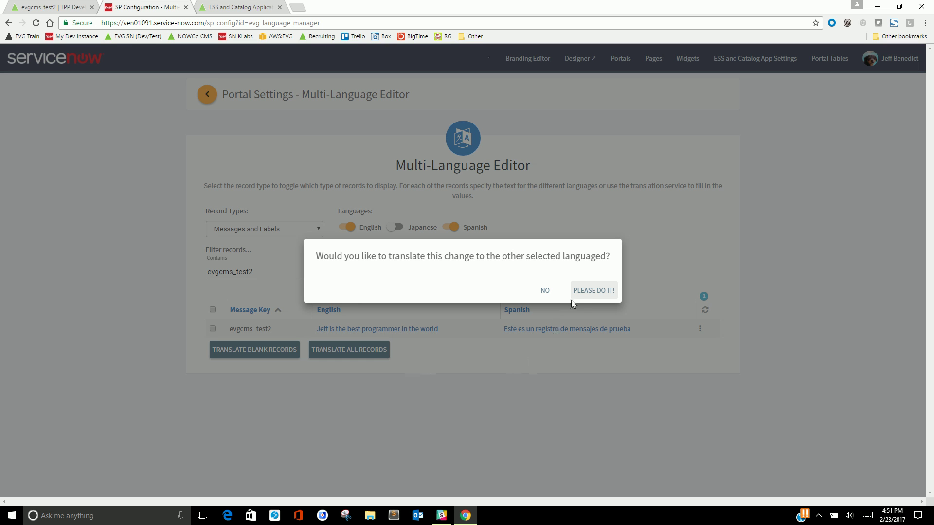
left_click(580, 291)
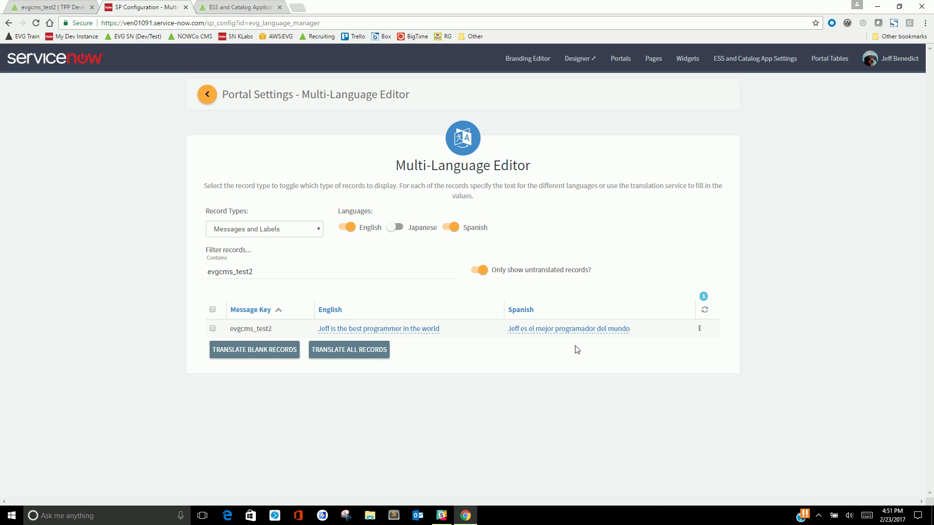
- Remove the text and untranslated-only filters and change the record type to Card Objects
double_click(252, 271)
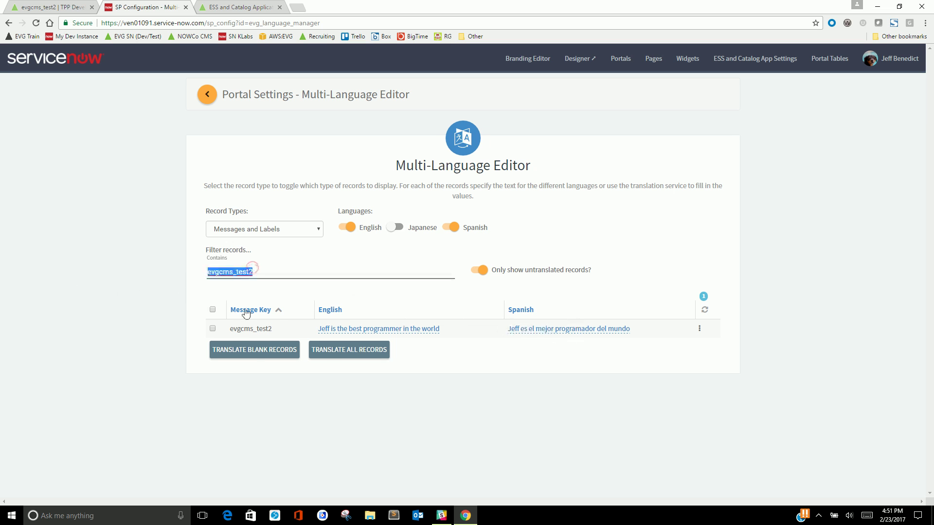
key("BackSpace")
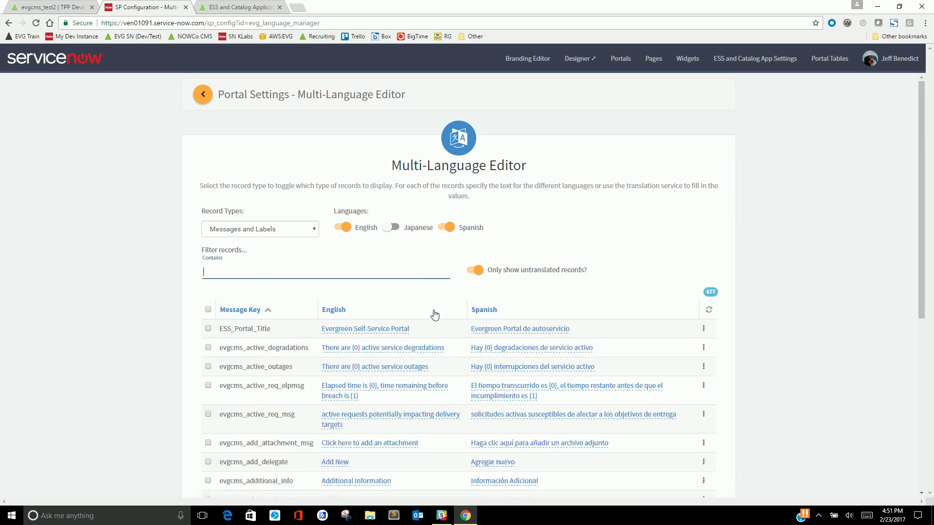
left_click(476, 270)
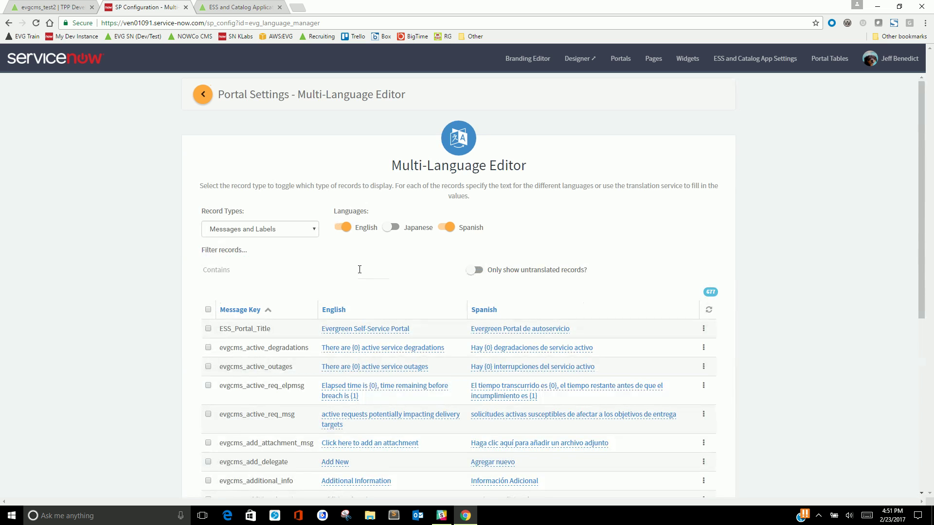
left_click(249, 231)
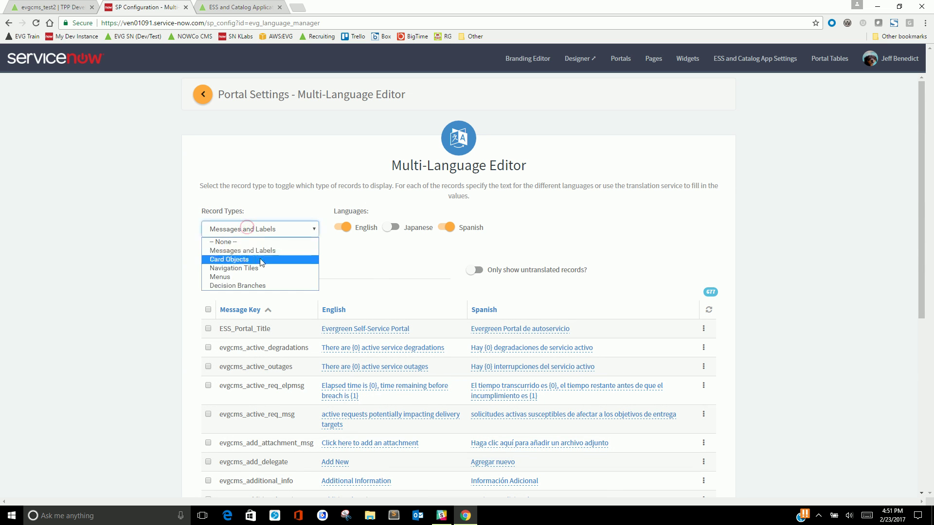
left_click(243, 258)
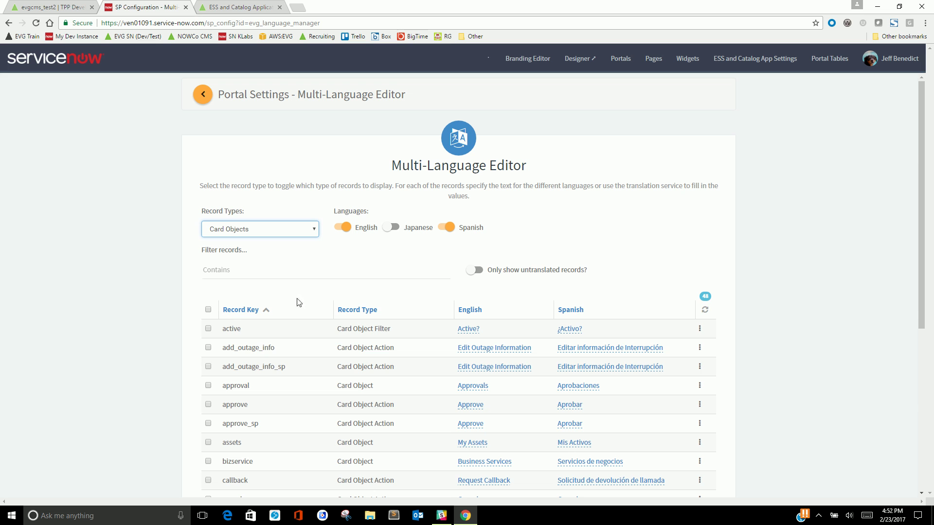
- Sort the Card Objects records by record type and review the first page of English and Spanish texts
left_click(368, 311)
scroll(372, 316, "down", 2)
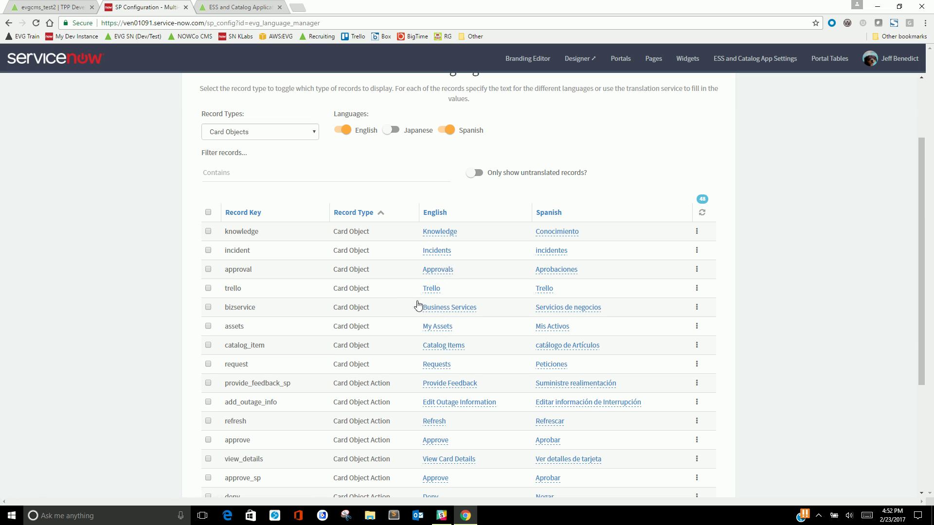
scroll(394, 305, "down", 2)
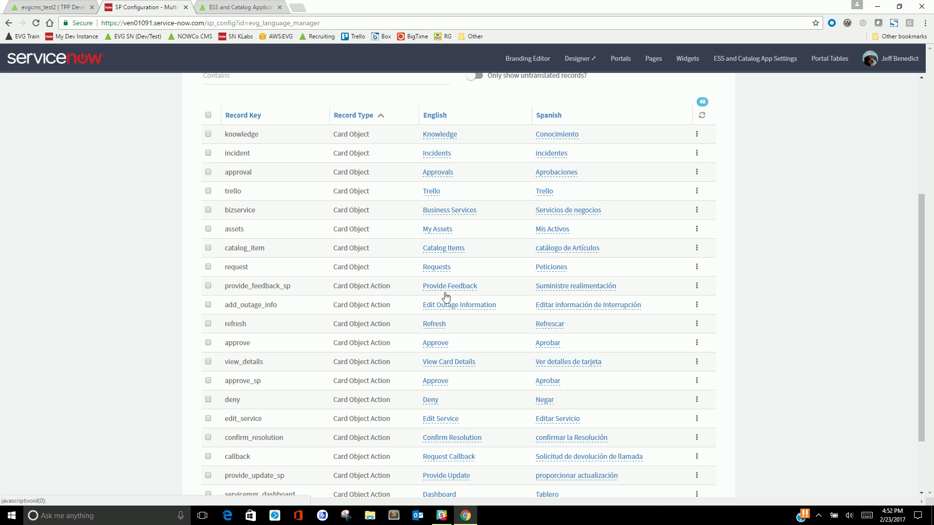
scroll(439, 387, "down", 1)
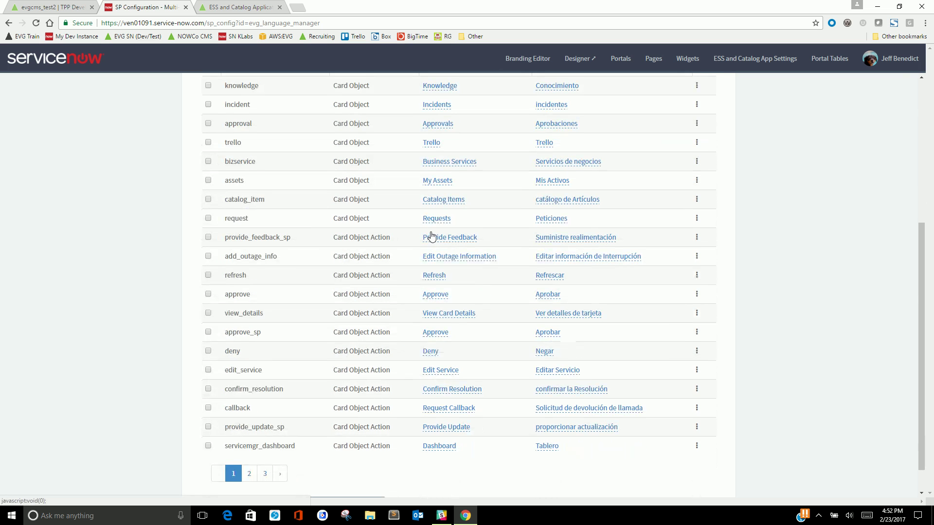
scroll(458, 352, "down", 1)
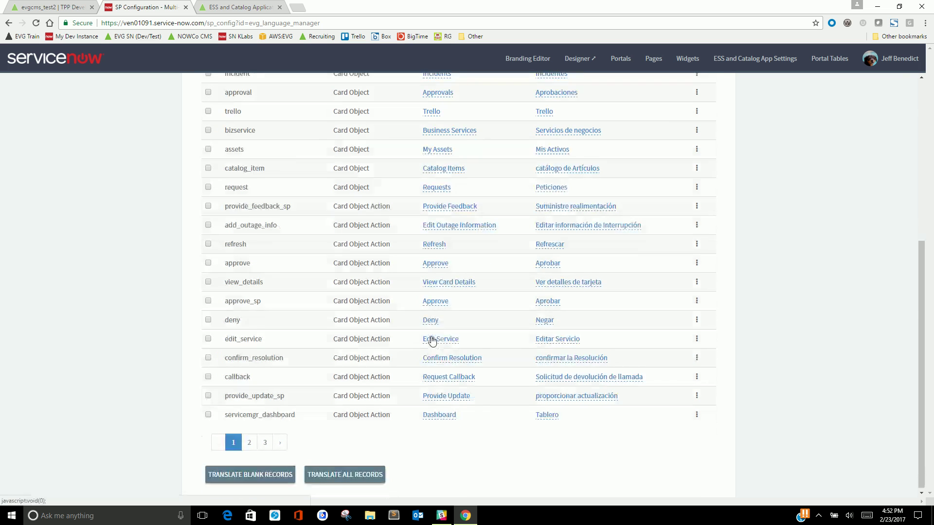
- Review the Card Objects translations on pages 2 and 3 of the record list
left_click(249, 441)
scroll(340, 384, "up", 4)
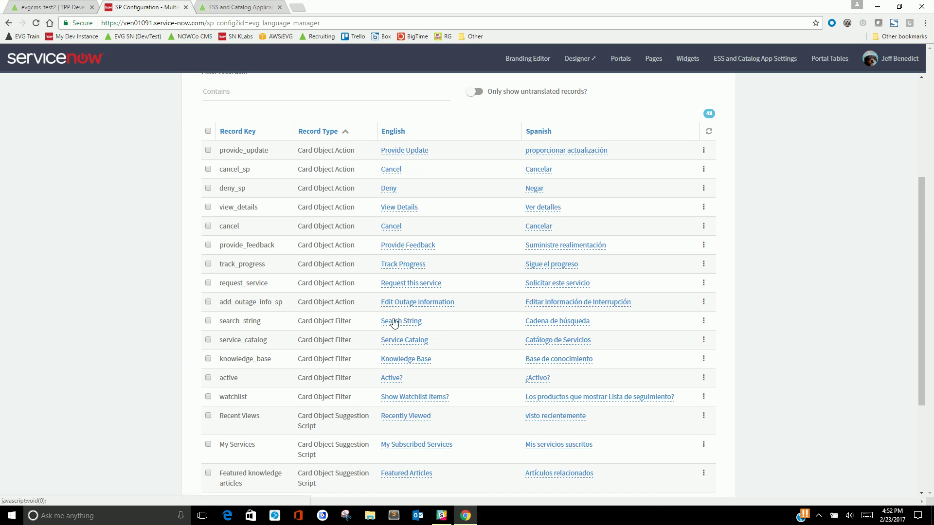
scroll(414, 397, "down", 2)
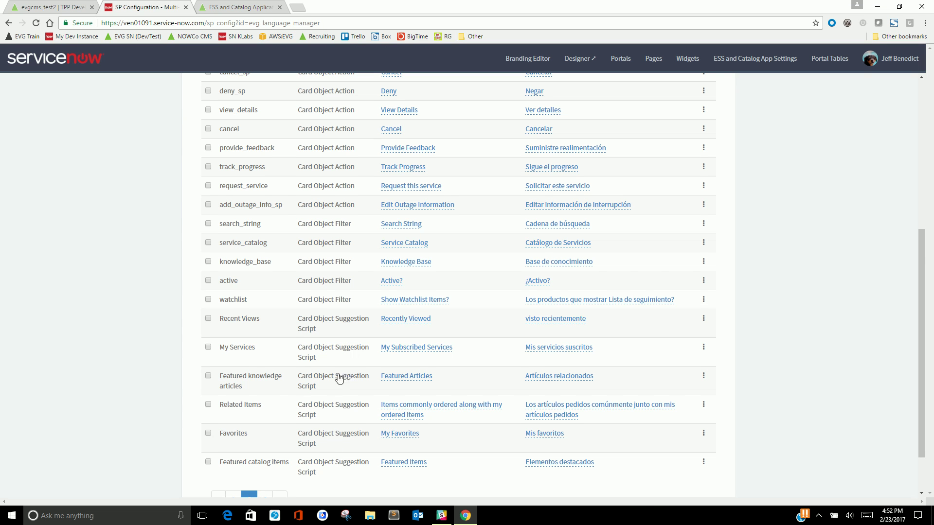
scroll(335, 379, "down", 2)
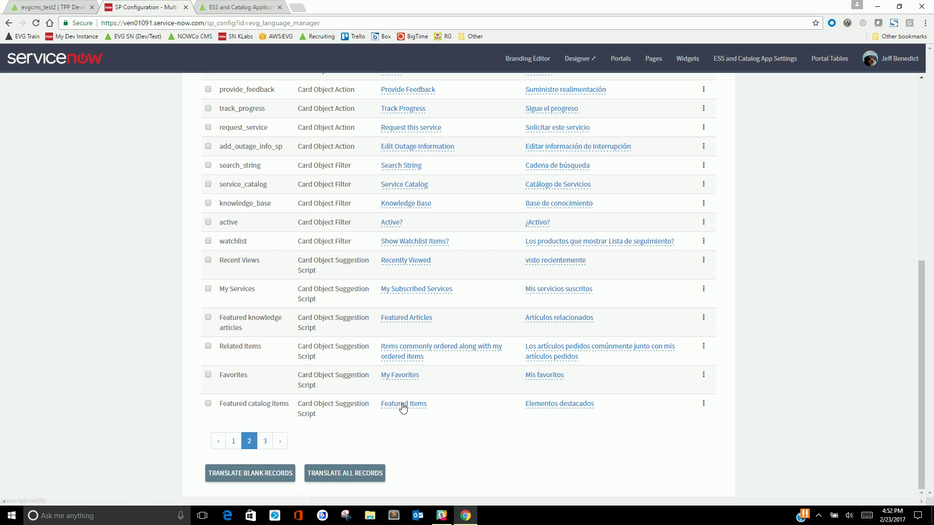
left_click(265, 441)
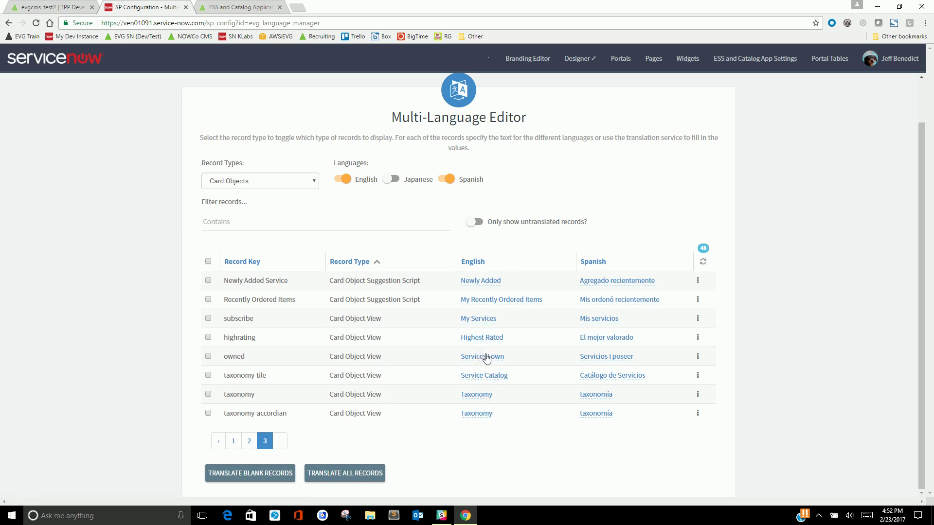
- Change the record type to Navigation Tiles, sort the records by navigation tile, and review their translations
left_click(256, 183)
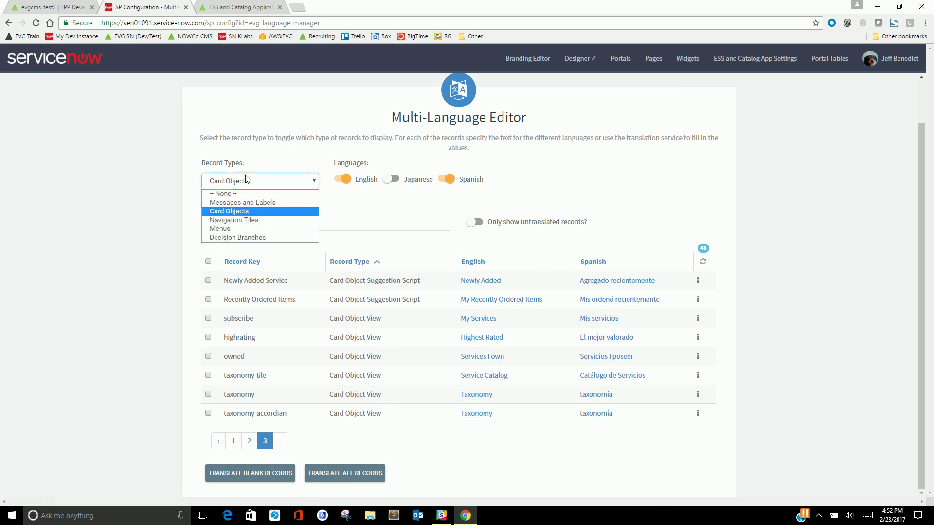
left_click(247, 218)
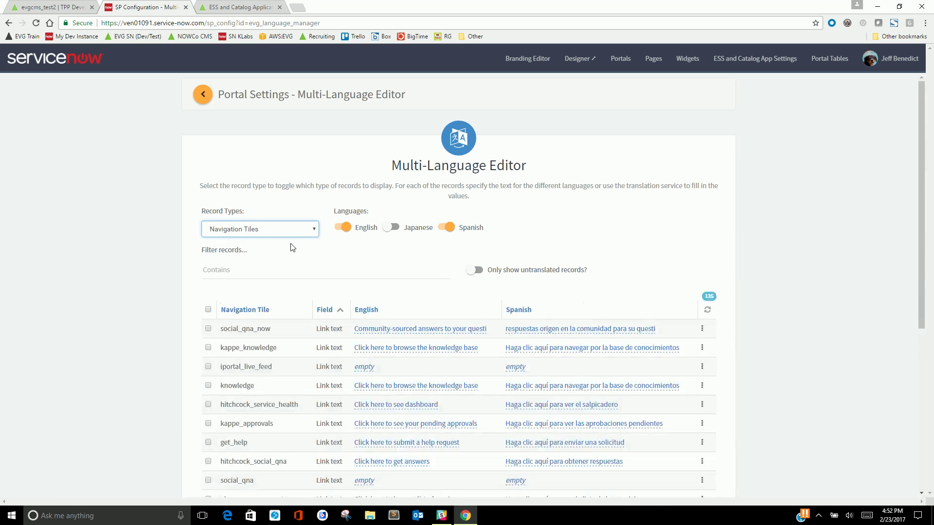
left_click(277, 307)
scroll(282, 289, "down", 2)
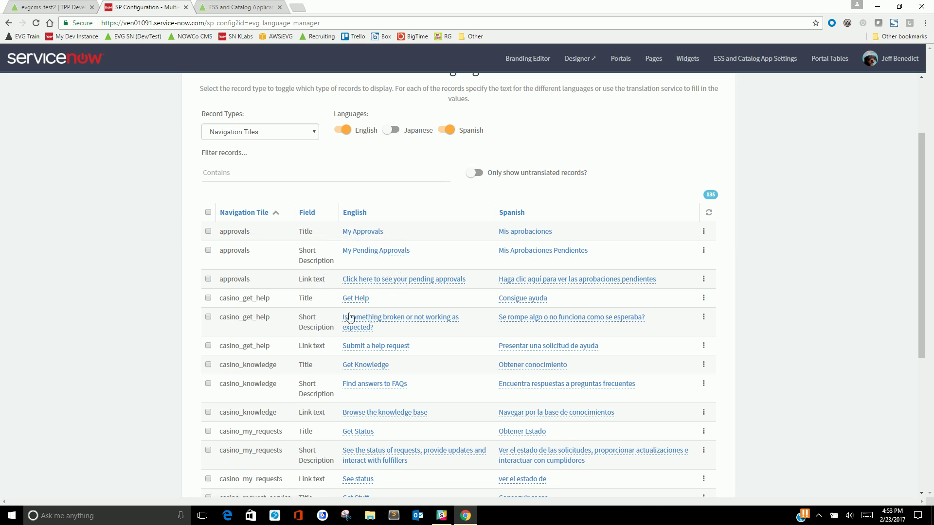
scroll(333, 317, "down", 1)
scroll(333, 317, "up", 2)
- Change the record type to Menus and review the English and Spanish menu texts
left_click(251, 185)
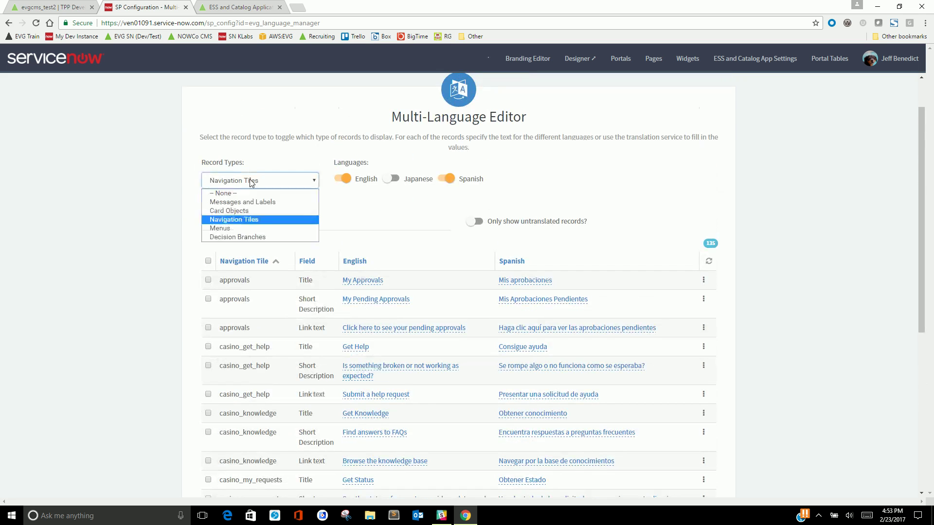
left_click(240, 226)
scroll(272, 272, "down", 1)
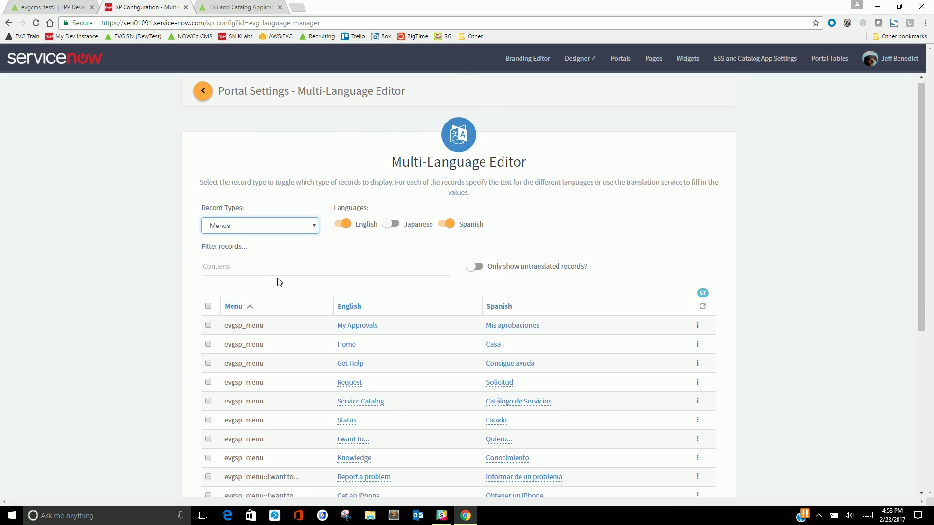
scroll(294, 282, "down", 1)
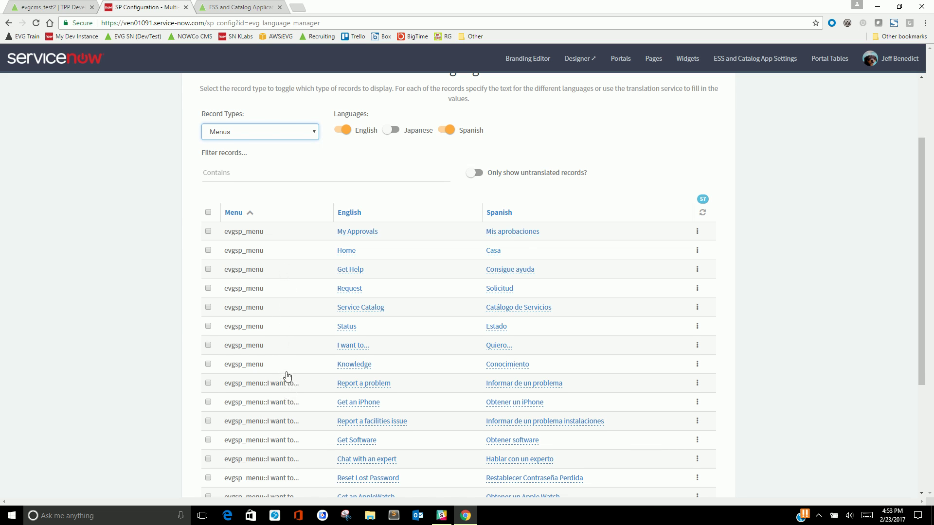
scroll(286, 374, "down", 1)
scroll(302, 361, "down", 2)
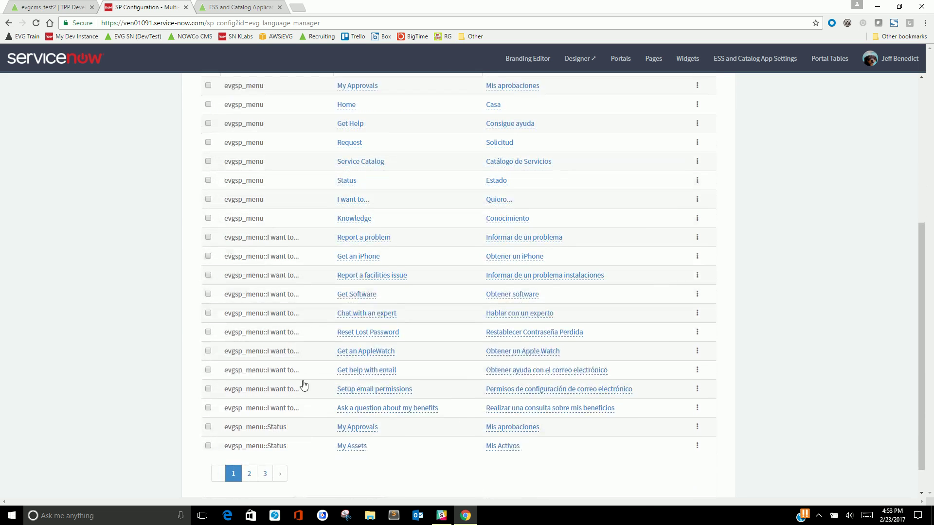
scroll(301, 384, "up", 2)
scroll(301, 384, "up", 3)
- Change the record type to Decision Branches and review the translated question texts
left_click(259, 233)
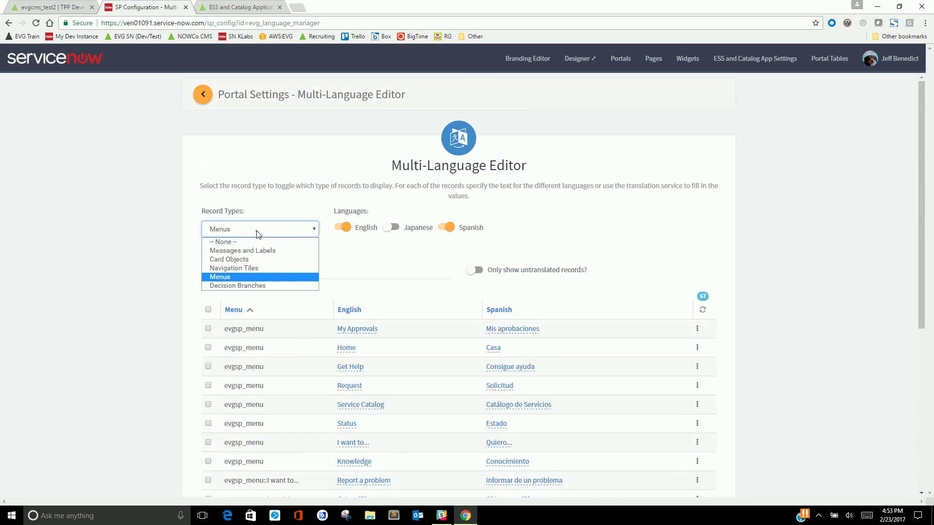
left_click(245, 287)
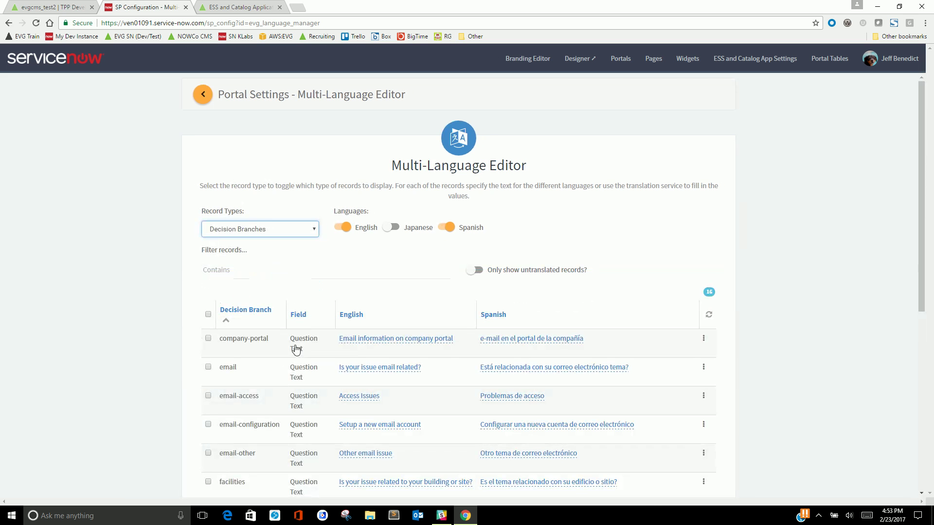
scroll(306, 401, "down", 2)
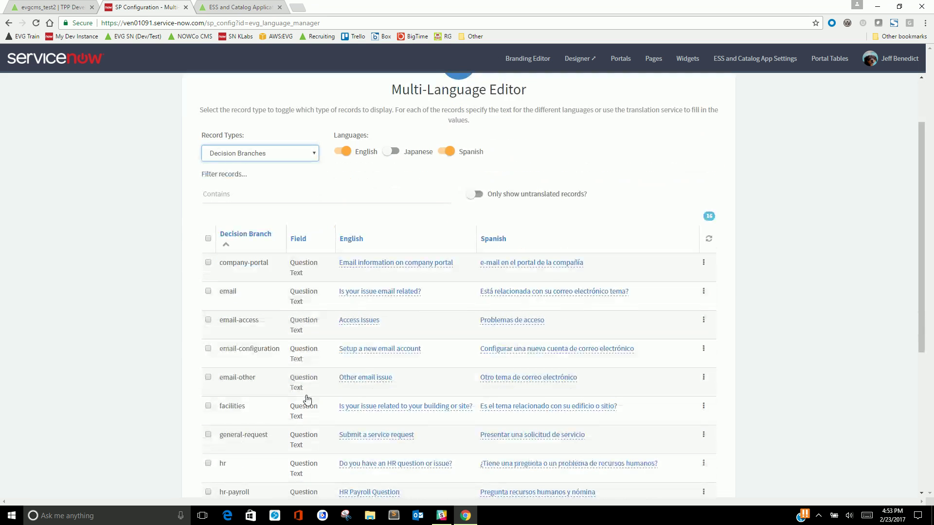
scroll(308, 437, "down", 2)
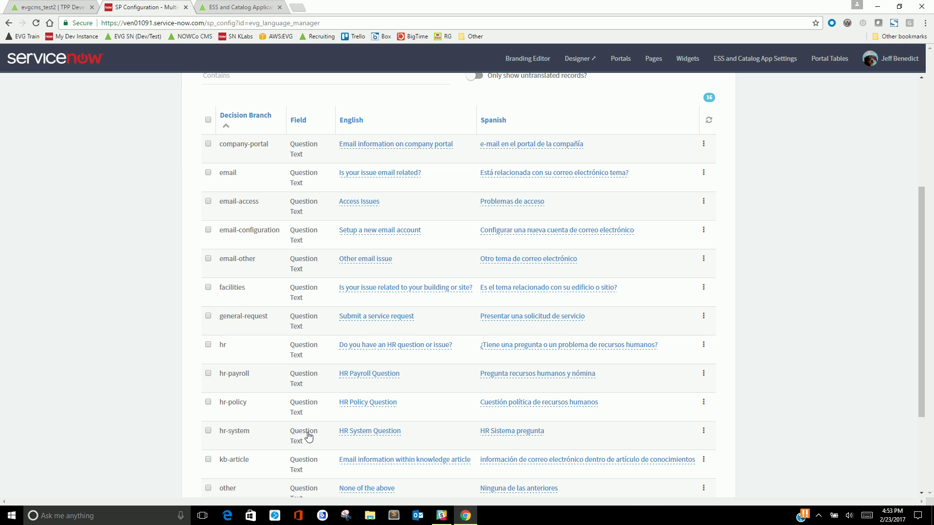
scroll(308, 436, "down", 1)
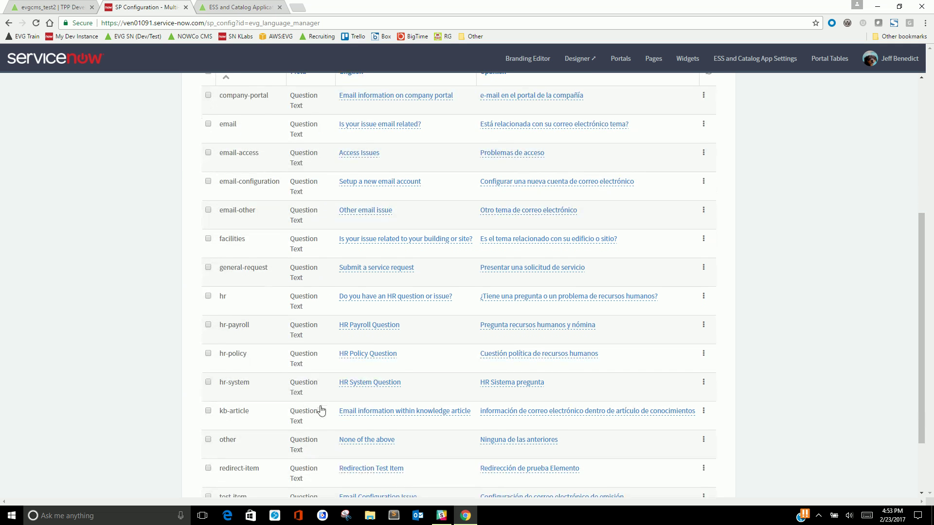
scroll(323, 429, "up", 5)
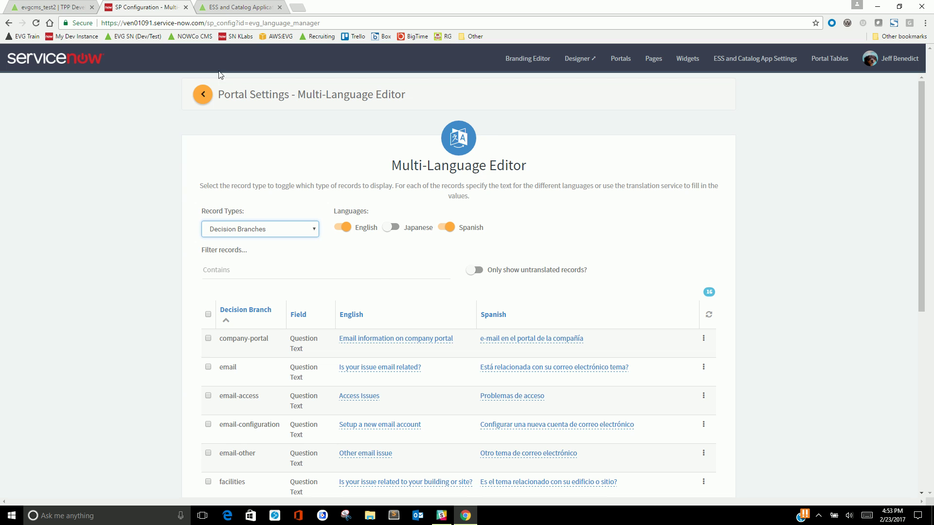
- Switch to the ESS and Catalog portal's Get Help page and highlight the problem question with its topic choices
left_click(233, 9)
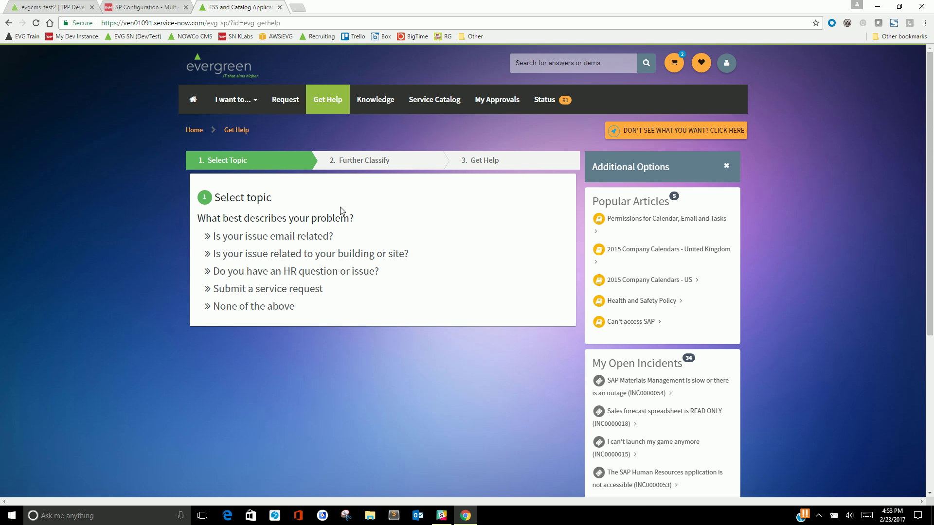
left_click_drag(198, 220, 346, 300)
left_click(411, 284)
left_click_drag(197, 218, 392, 301)
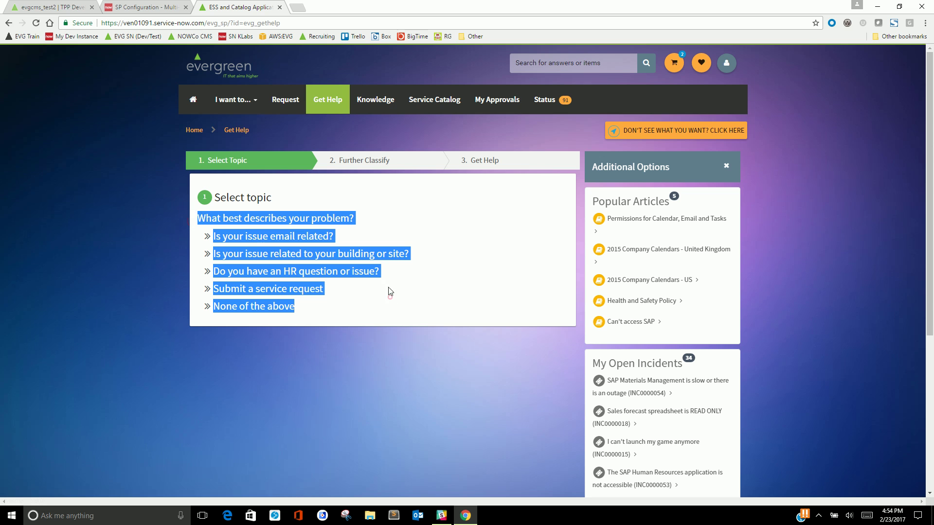
- Open the portal's Request page and show the categories of the Service Catalog
left_click(285, 100)
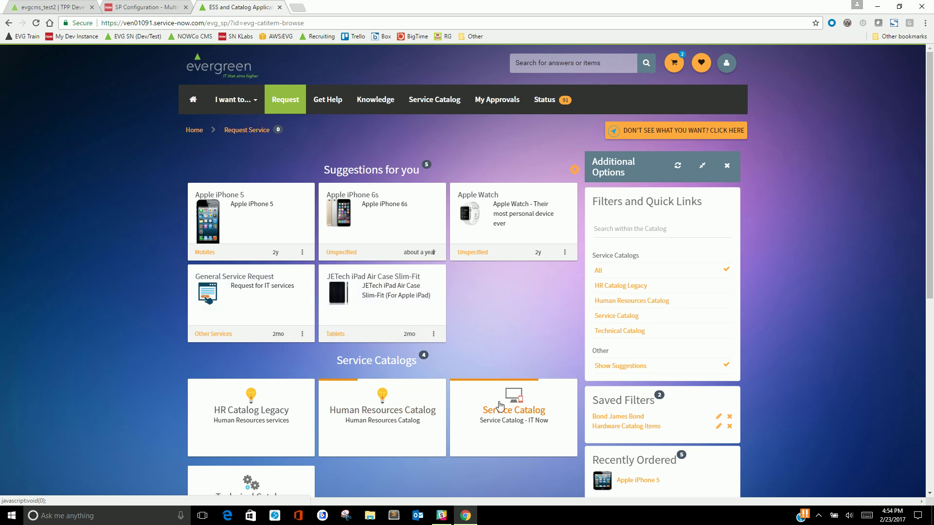
left_click(512, 404)
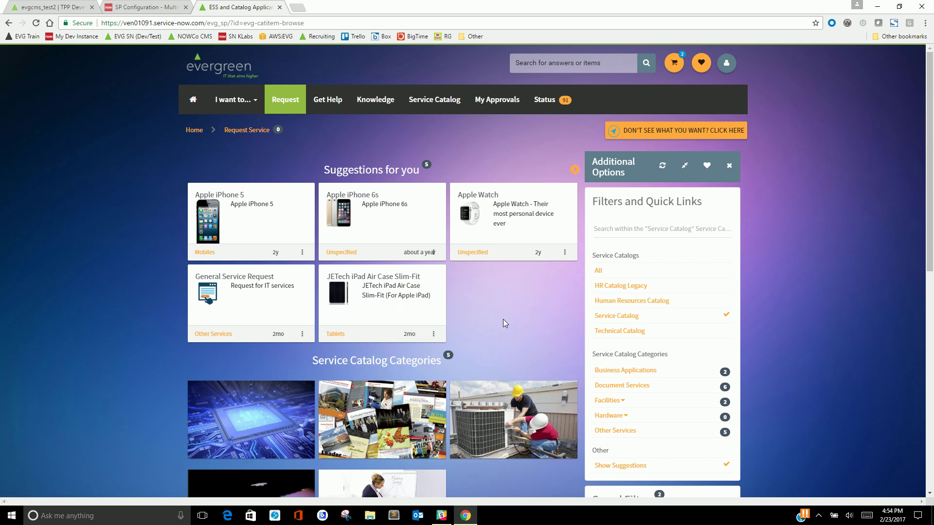
- Switch to the TPP Development Instance and open the favorited x_ever_metro_porta server storage list
left_click(53, 10)
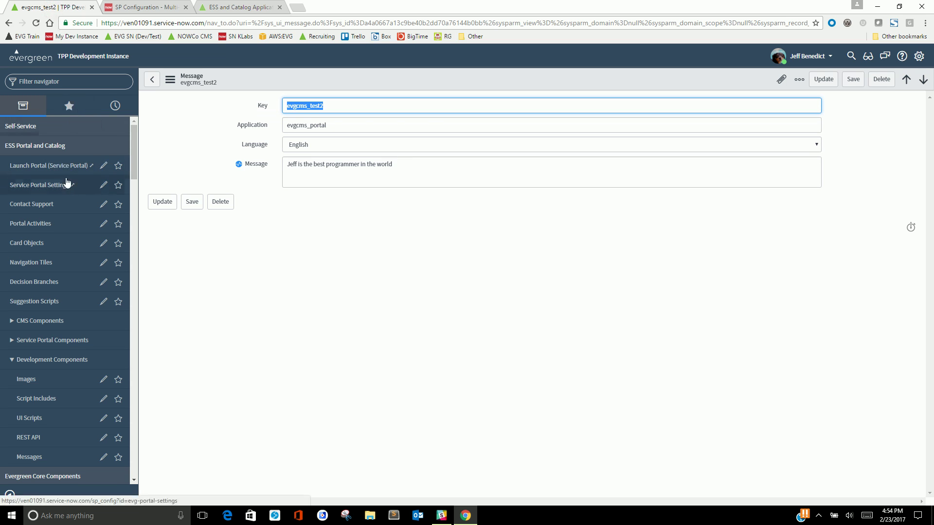
left_click(64, 110)
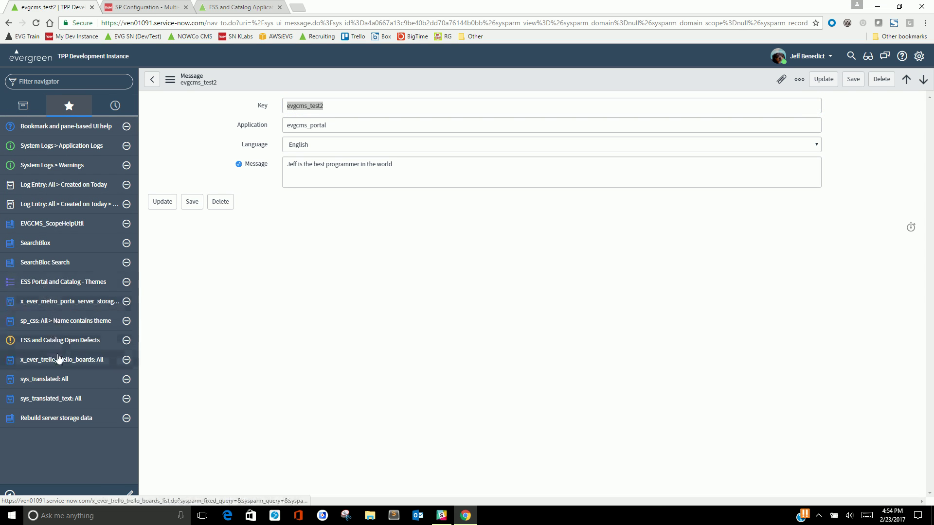
left_click(65, 303)
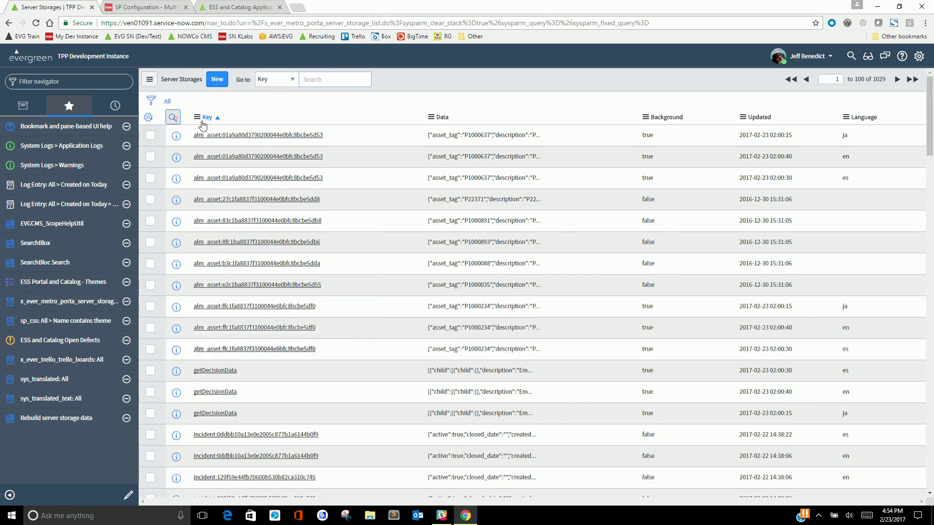
- Filter the Server Storages list by keys containing "decision", using "*decision"
left_click(172, 117)
left_click(212, 134)
type("*decision")
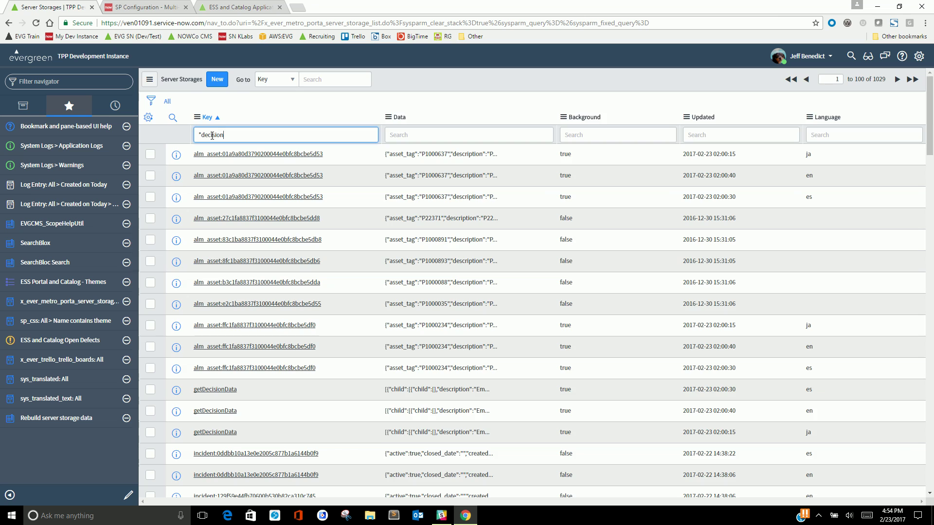
key("Return")
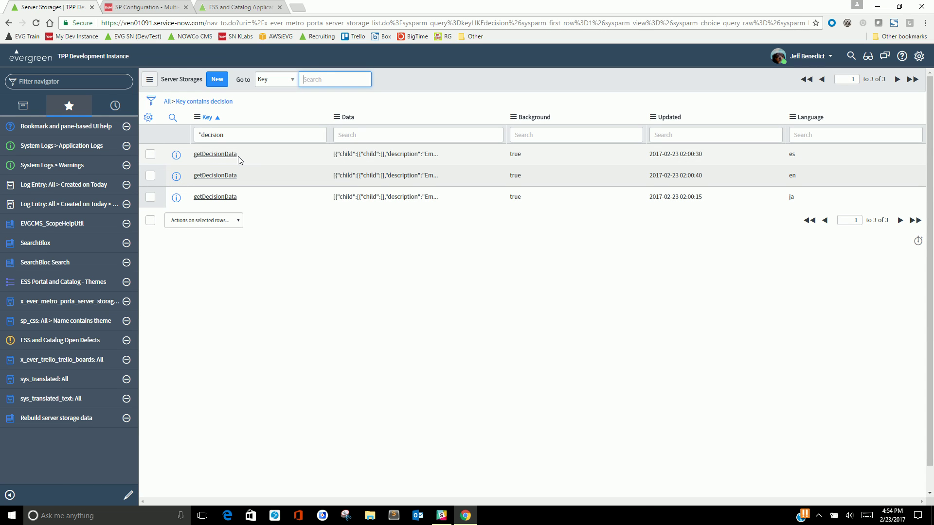
- Highlight the English getDecisionData key and the Spanish record's language code in the filtered list
left_click_drag(251, 175, 205, 178)
left_click(326, 222)
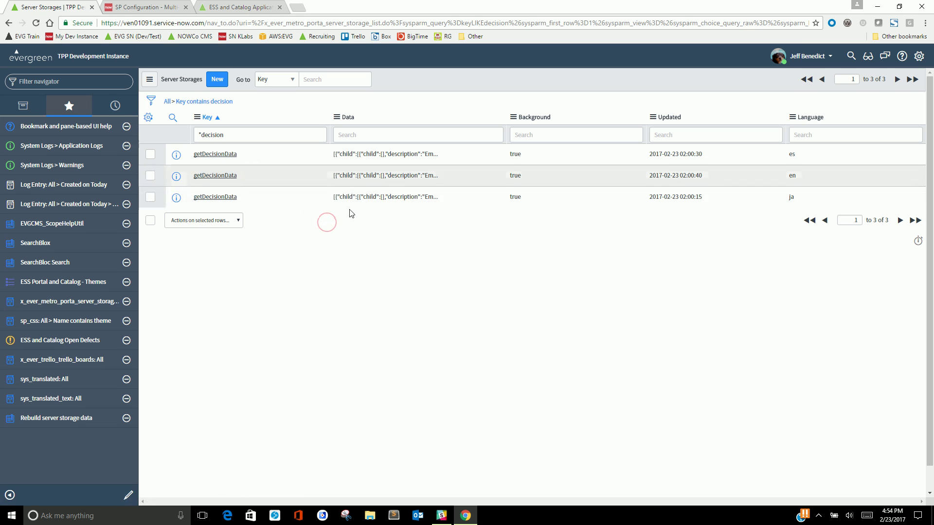
left_click_drag(252, 178, 206, 178)
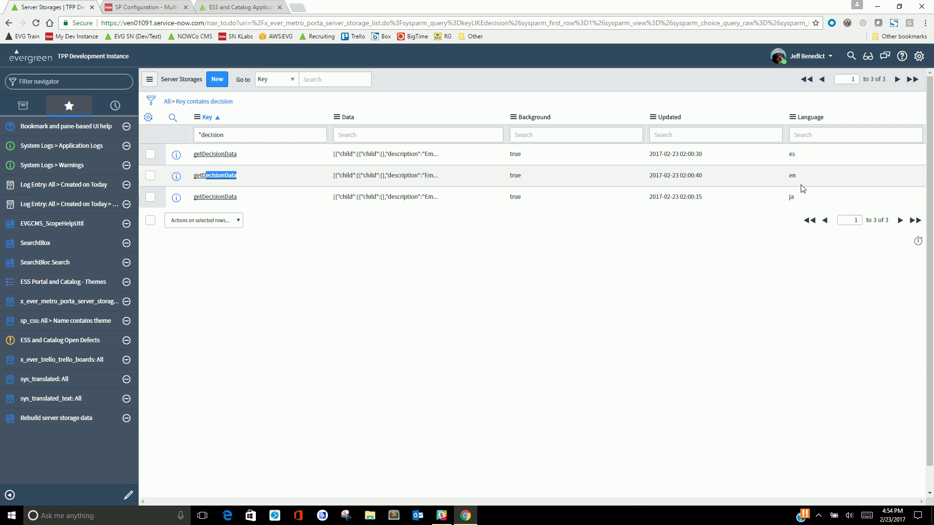
left_click(365, 275)
double_click(268, 178)
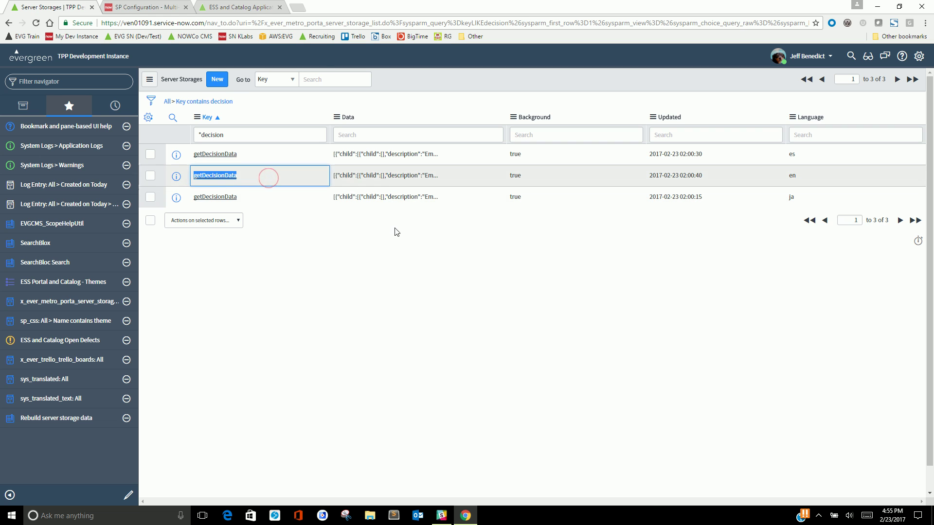
left_click(496, 220)
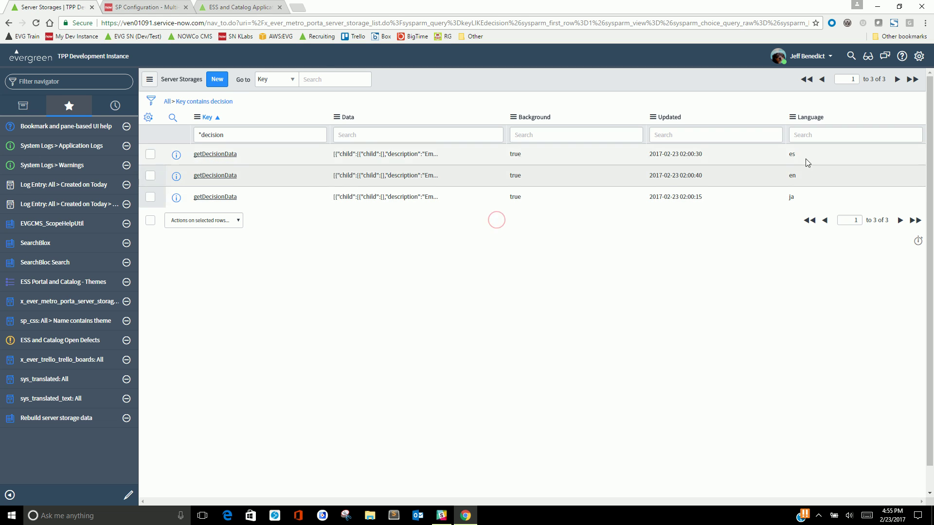
double_click(793, 154)
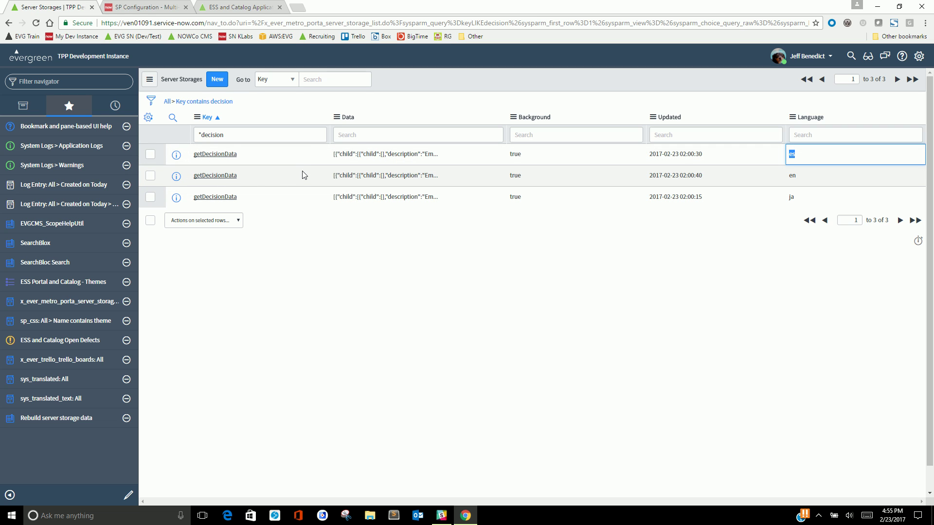
- Replace the Server Storages filter with keys starting with "incident", and narrow it to entries matching the first listed incident's key
left_click(174, 105)
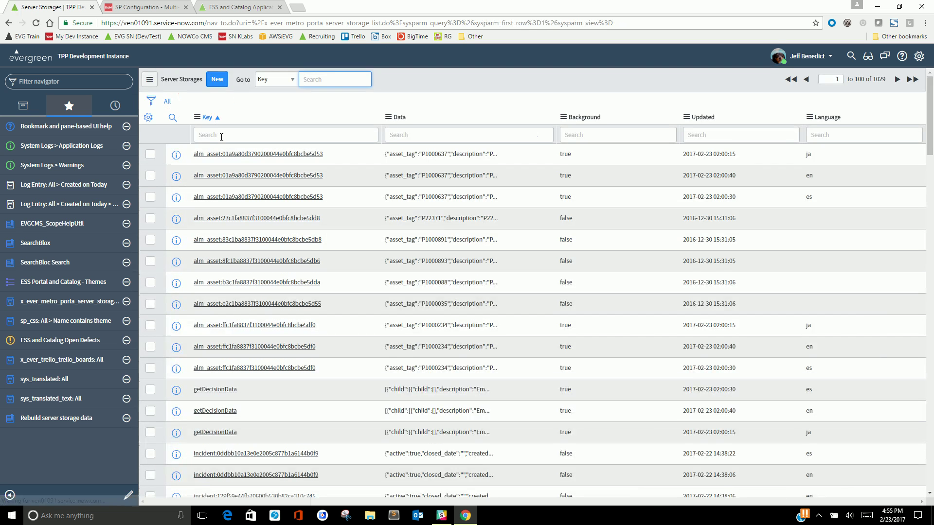
left_click(222, 137)
type("incident")
key("Return")
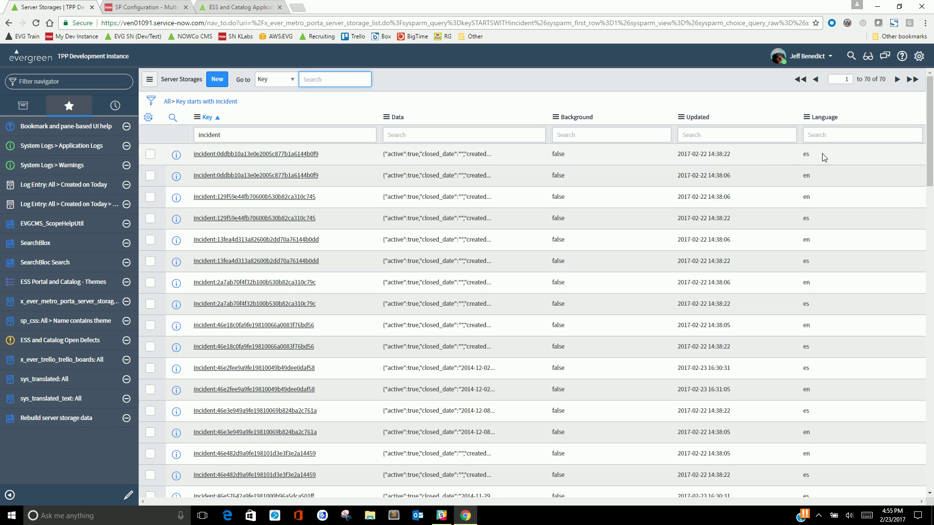
right_click(341, 158)
left_click(357, 165)
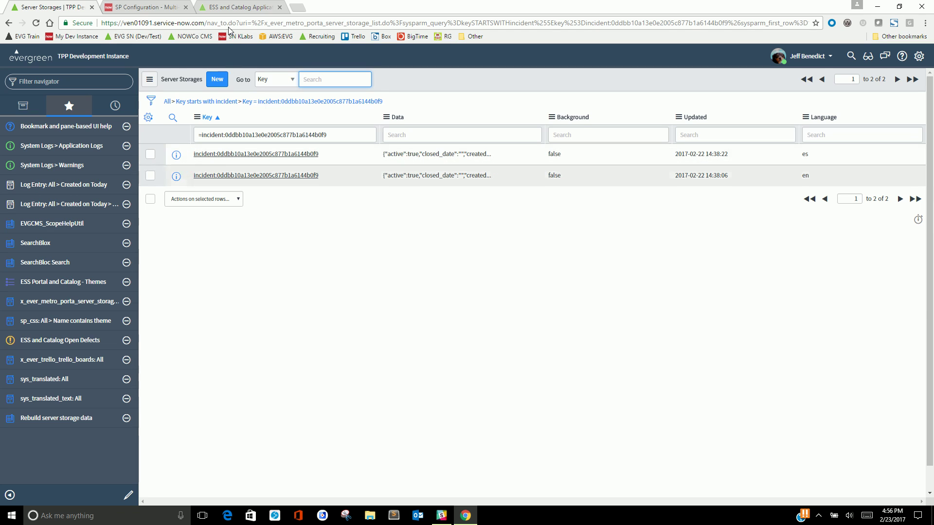
- On the portal's Status page, expand the "SAP Materials Management is slow or there is an outage" incident and highlight its Reference and Created on details
left_click(230, 7)
left_click(548, 107)
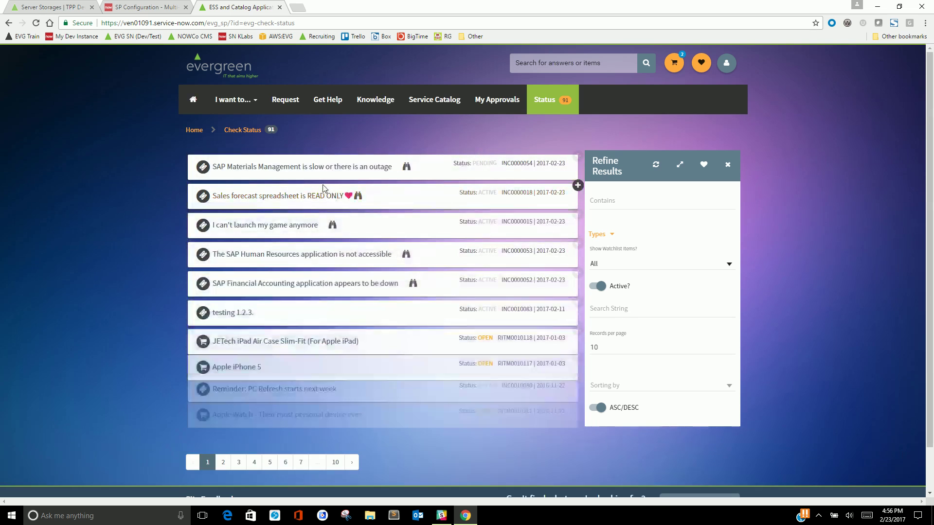
left_click(315, 168)
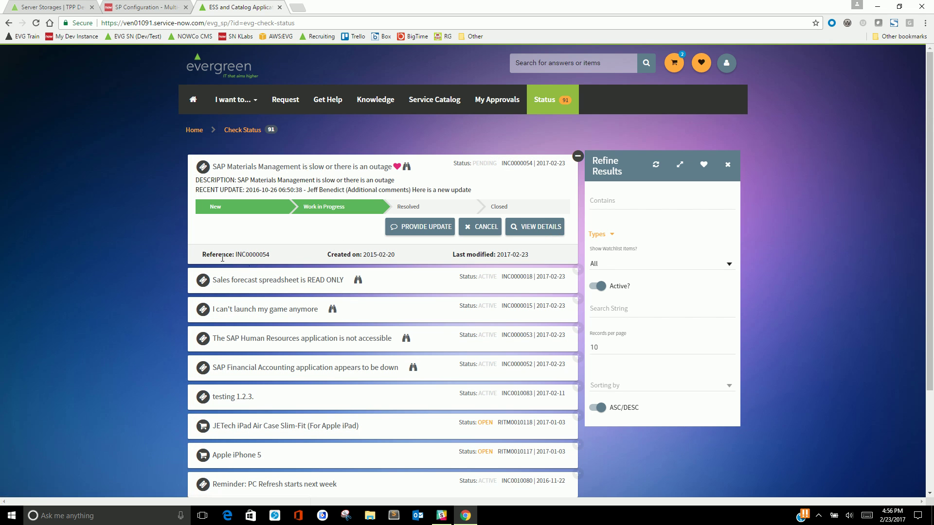
left_click_drag(202, 254, 399, 250)
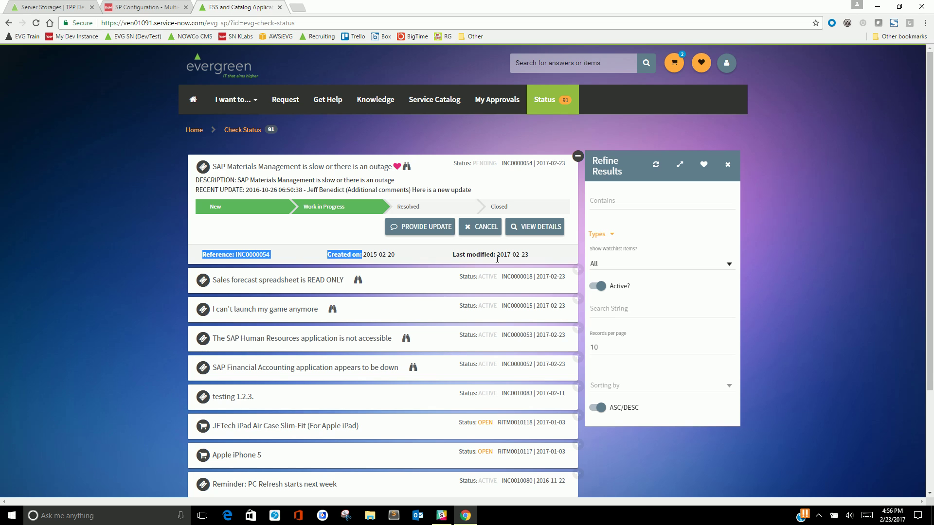
left_click(332, 250)
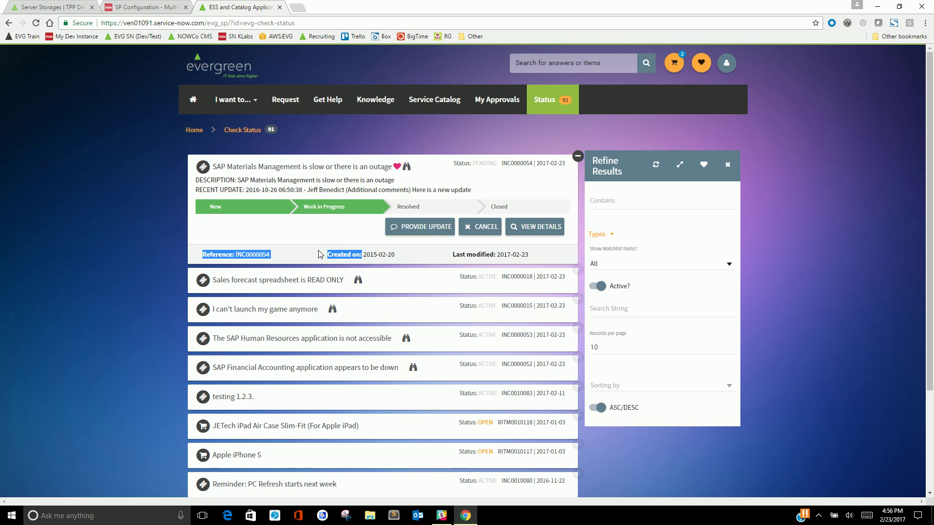